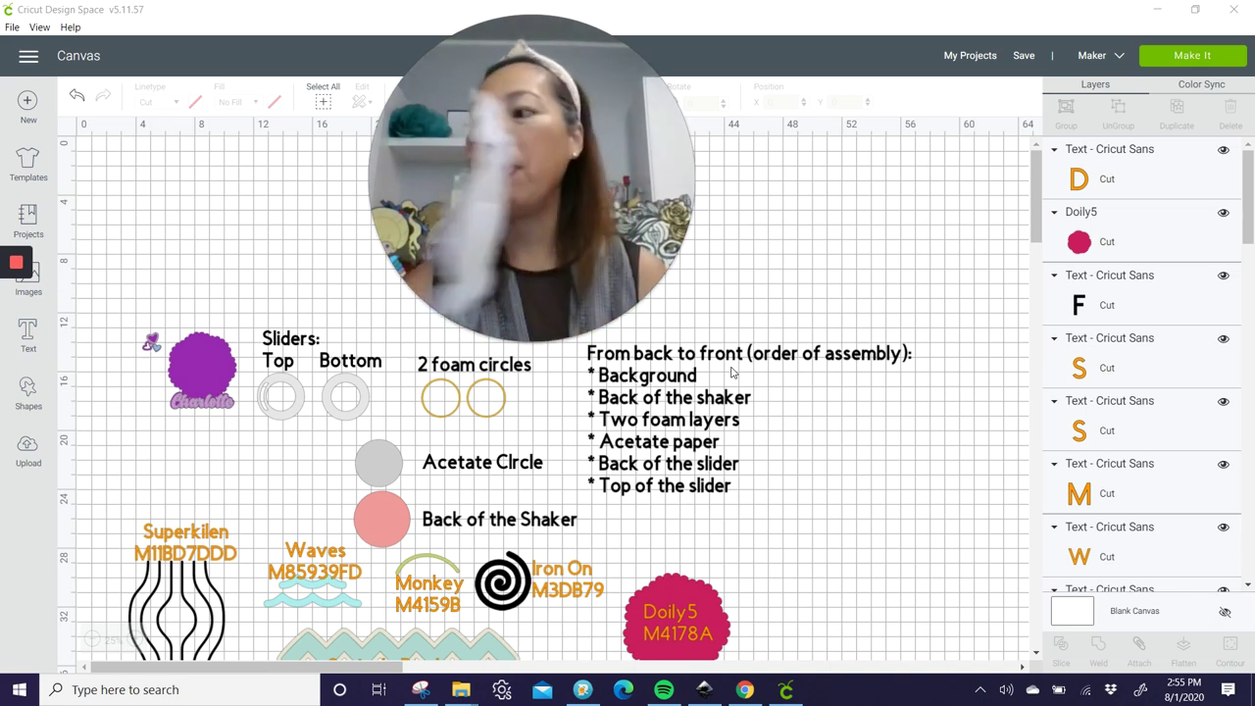
- Add a dark circle below the assembly notes and enlarge it to 6.889 inches
mouse_move(612, 261)
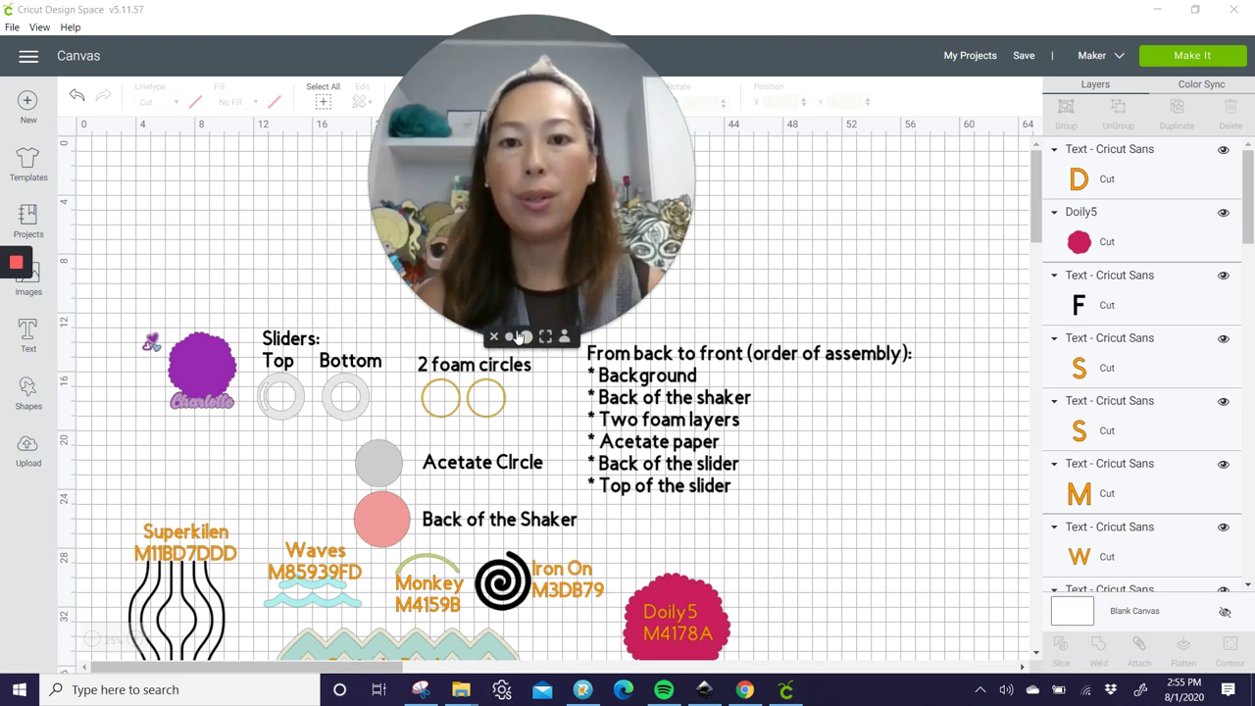
left_click(509, 336)
left_click_drag(505, 162, 556, 109)
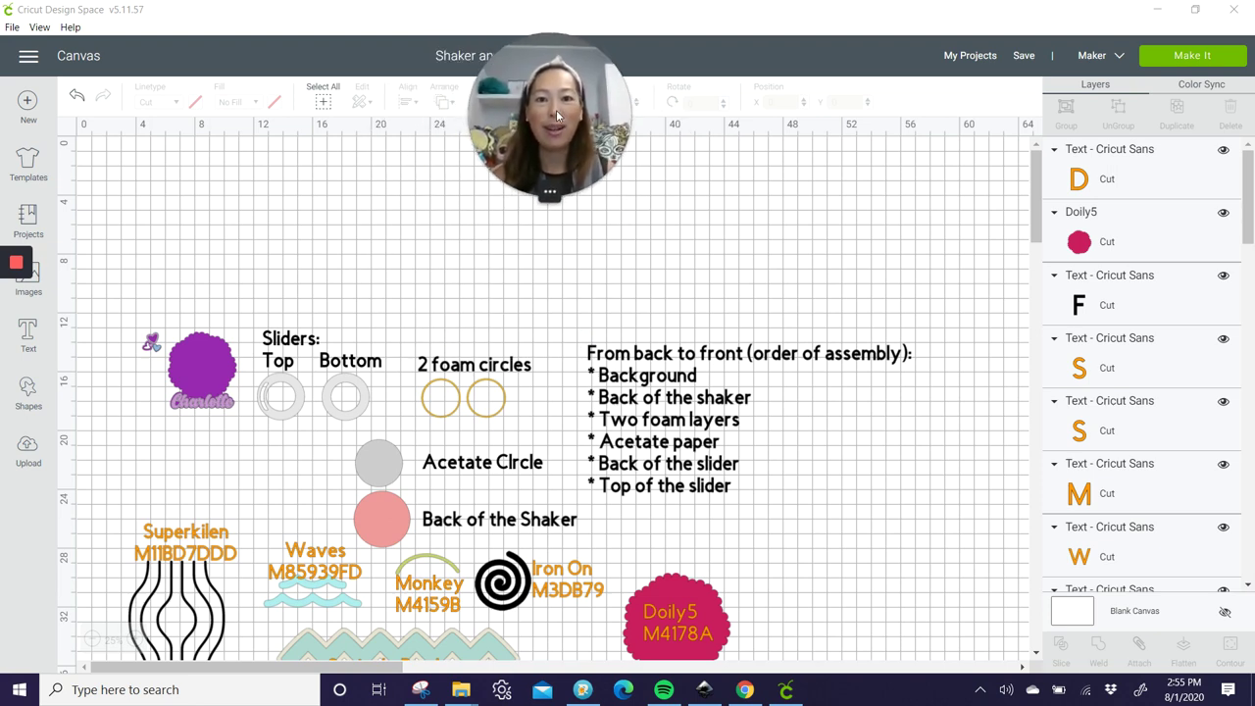
scroll(619, 370, "down", 1)
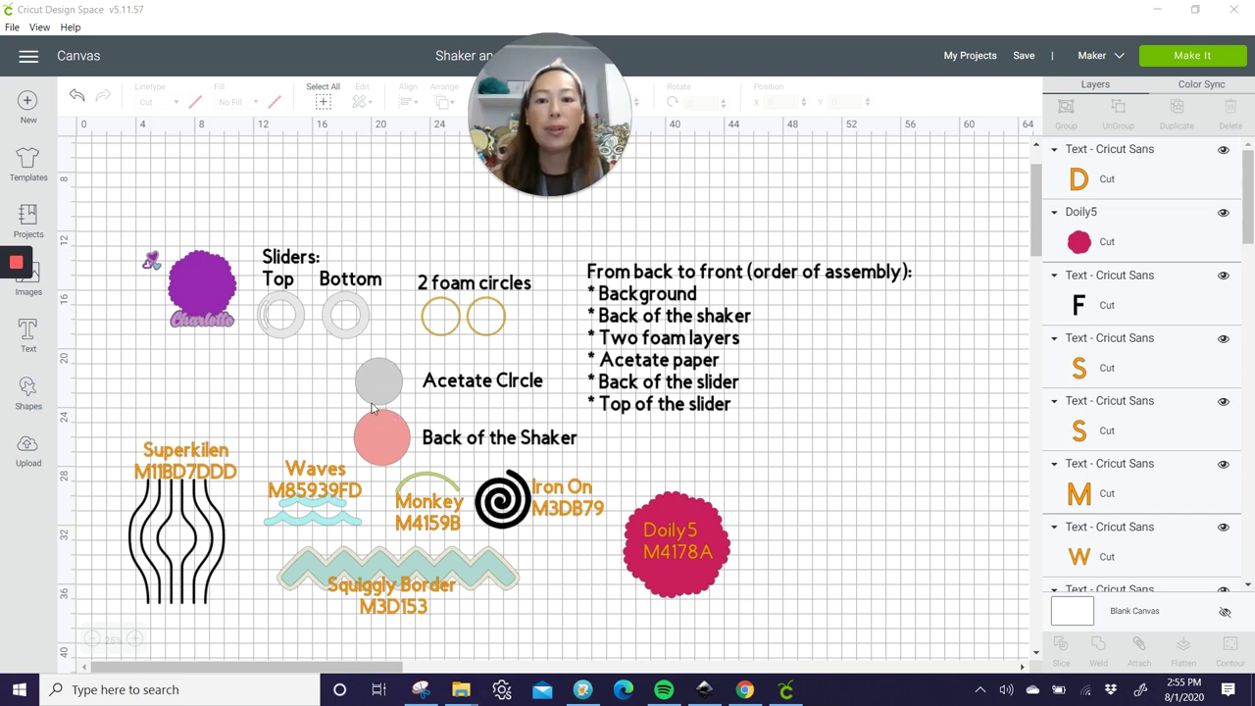
left_click(38, 406)
left_click(149, 283)
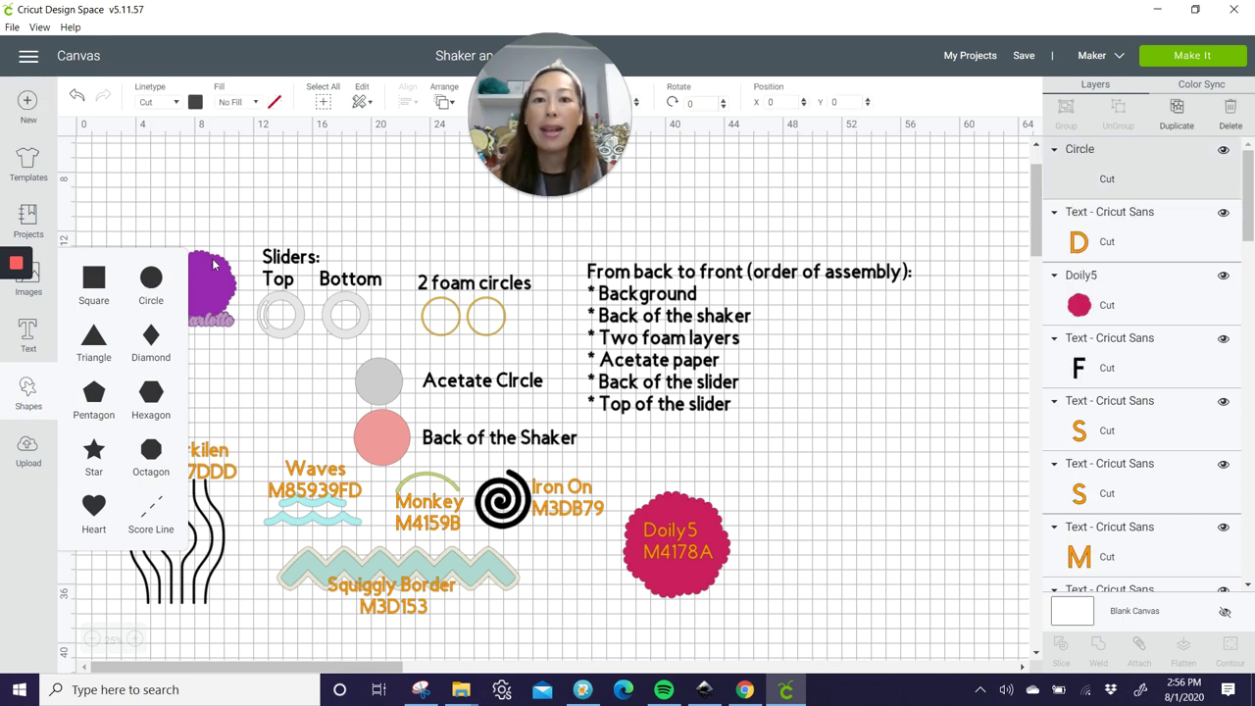
left_click_drag(167, 226, 752, 439)
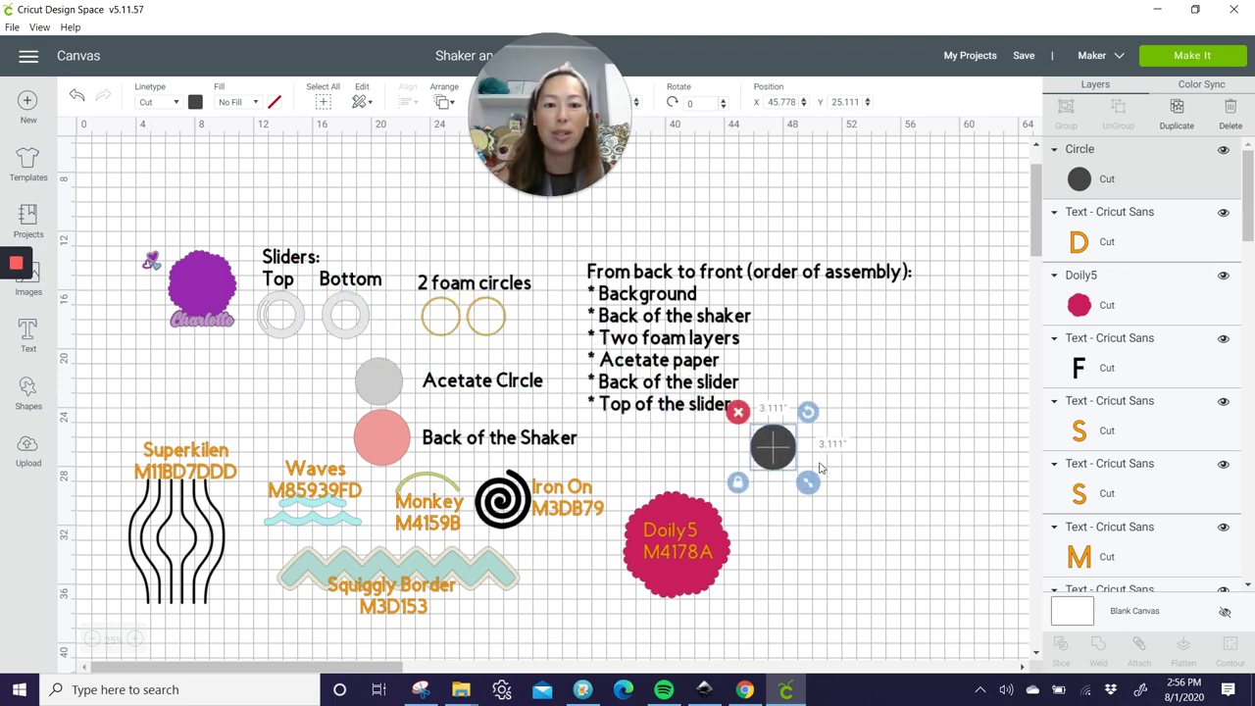
left_click_drag(808, 482, 863, 537)
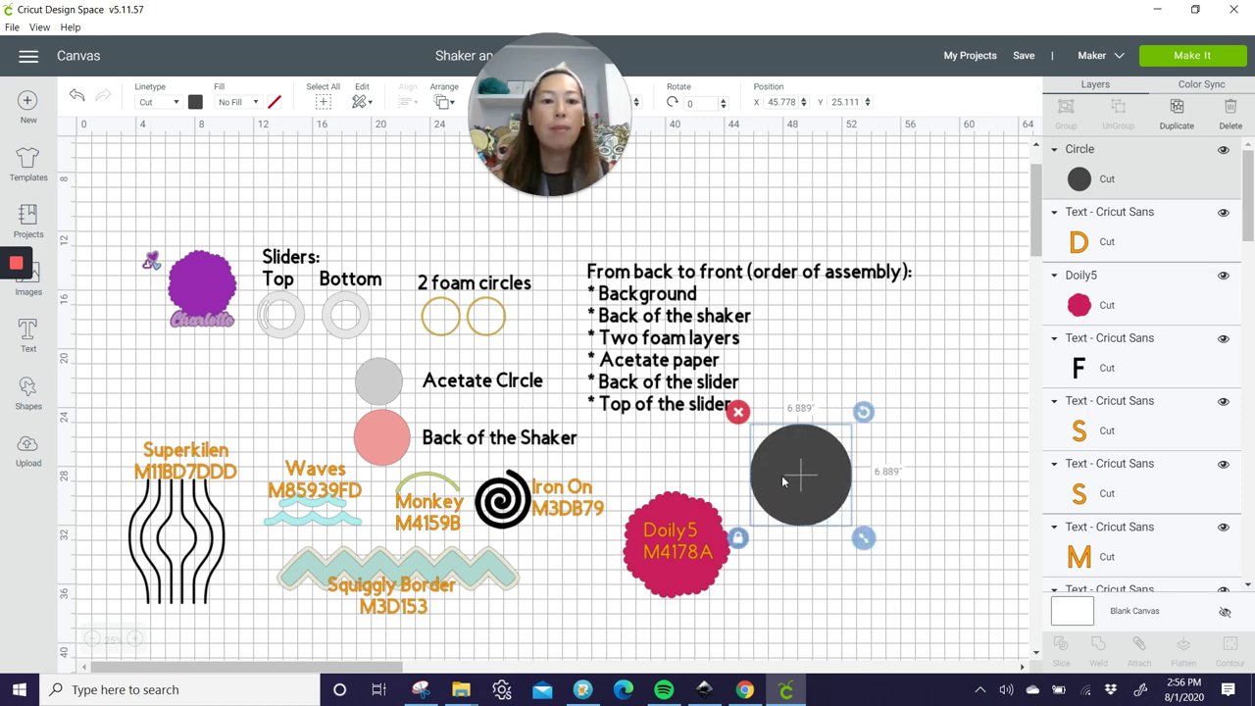
- Place the circle over Doily5 and shrink both together to about 5.08 inches
key("ctrl+z")
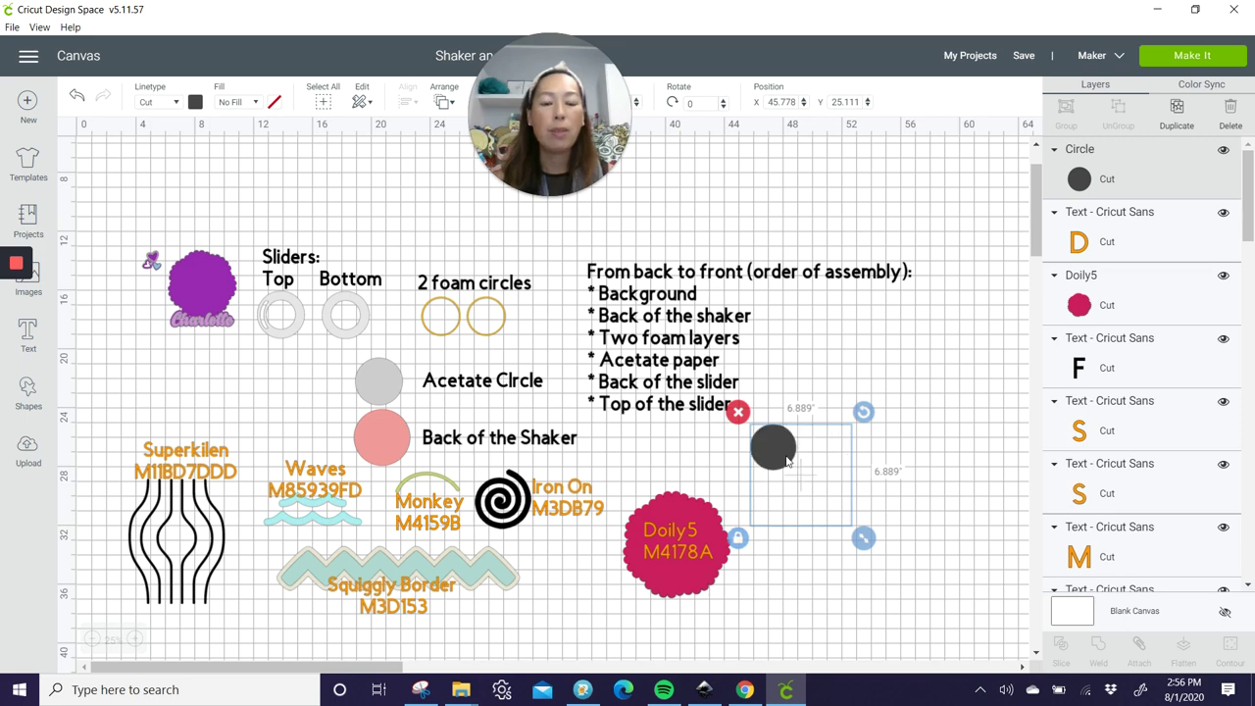
key("ctrl+y")
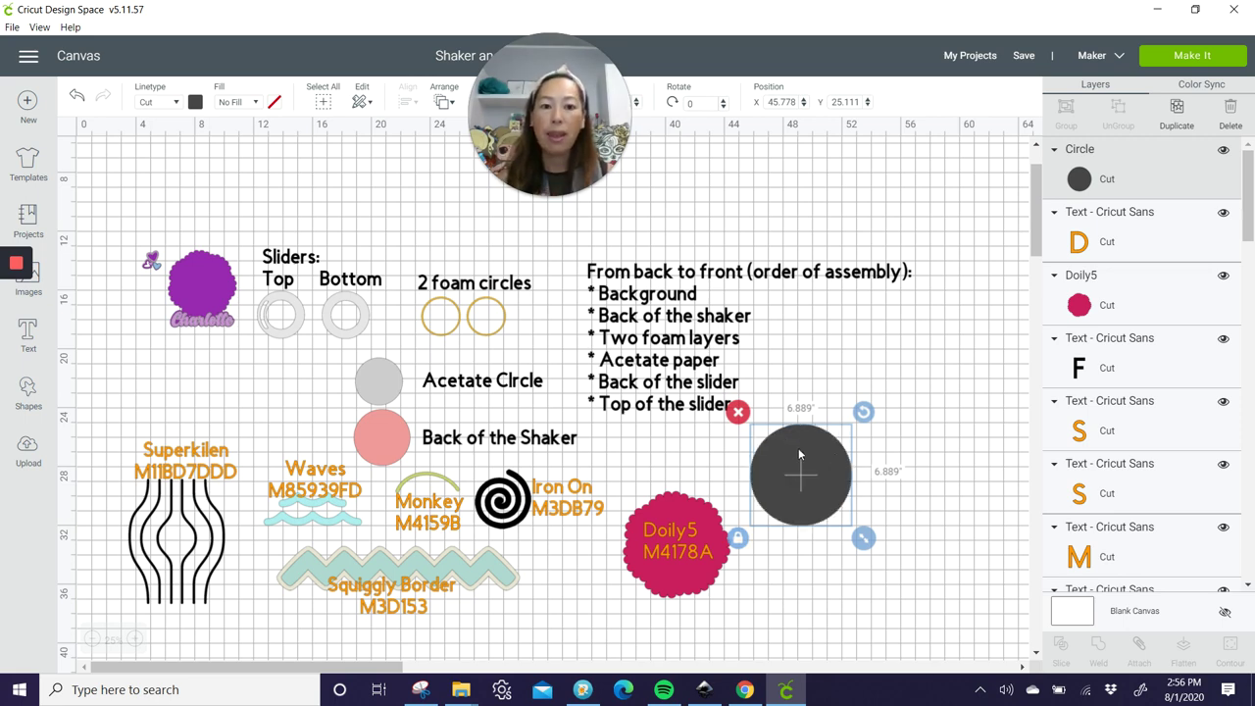
left_click_drag(801, 475, 680, 544)
left_click_drag(616, 584, 613, 588)
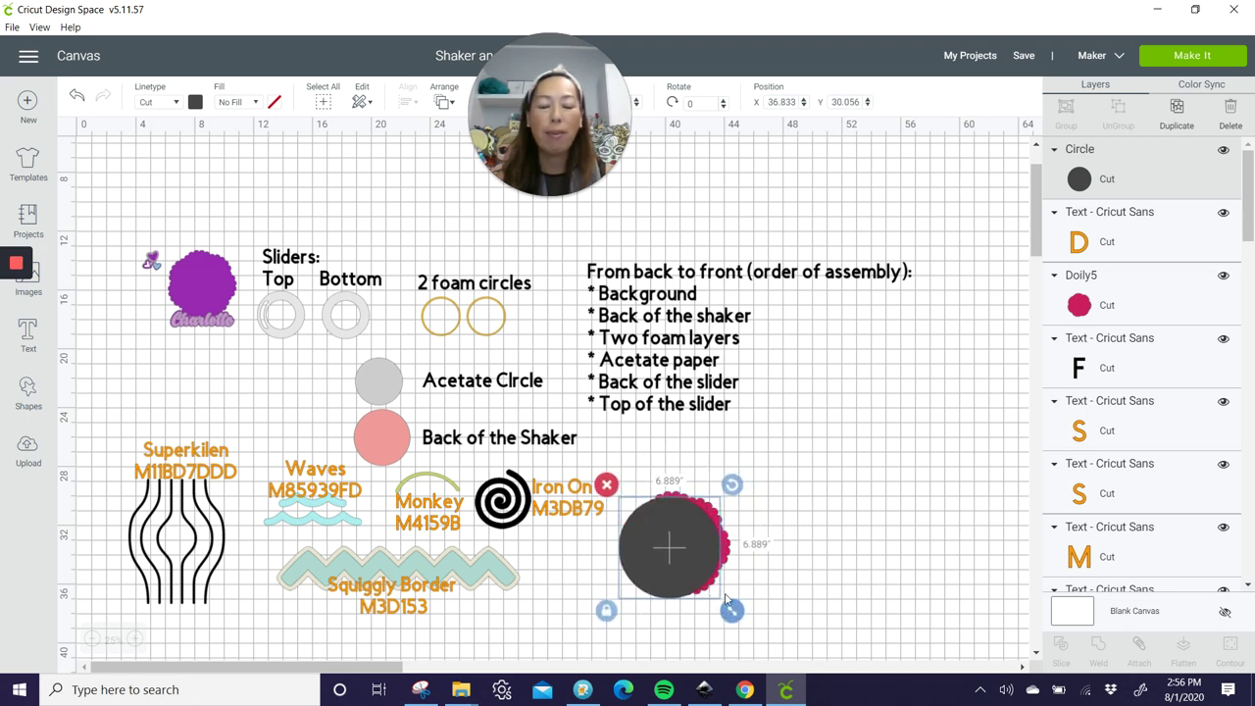
key("ctrl+z")
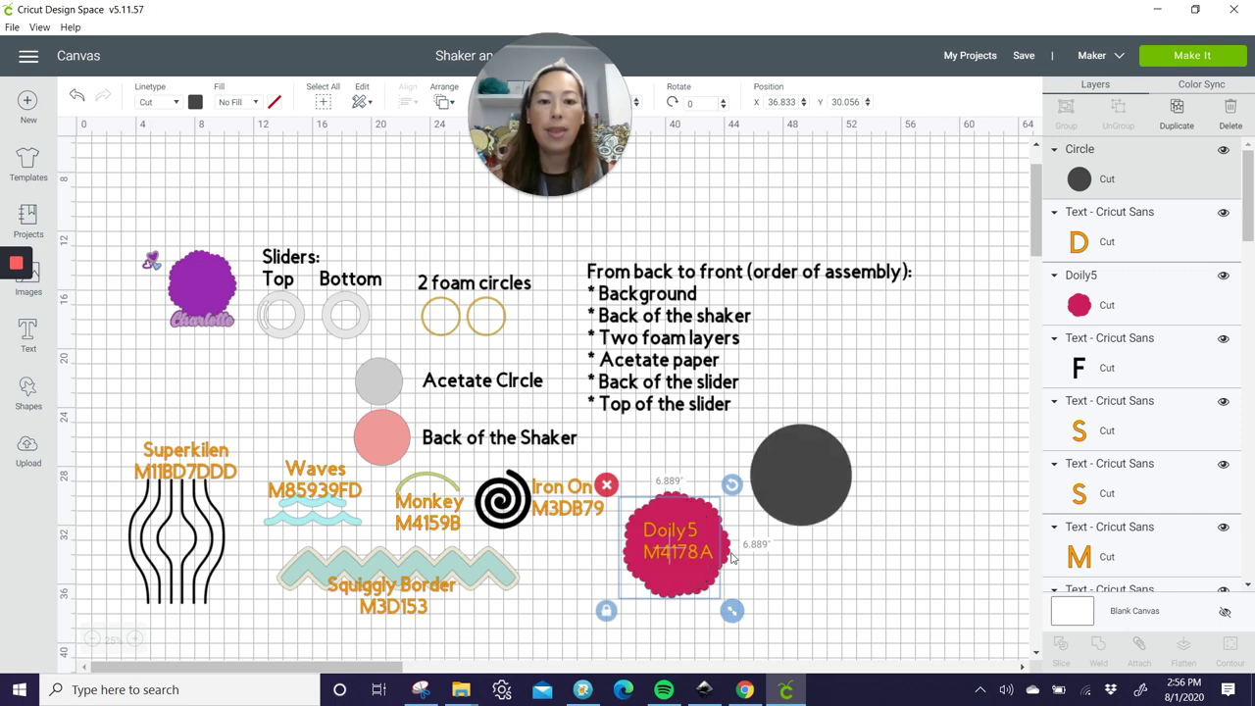
left_click_drag(817, 485, 694, 545)
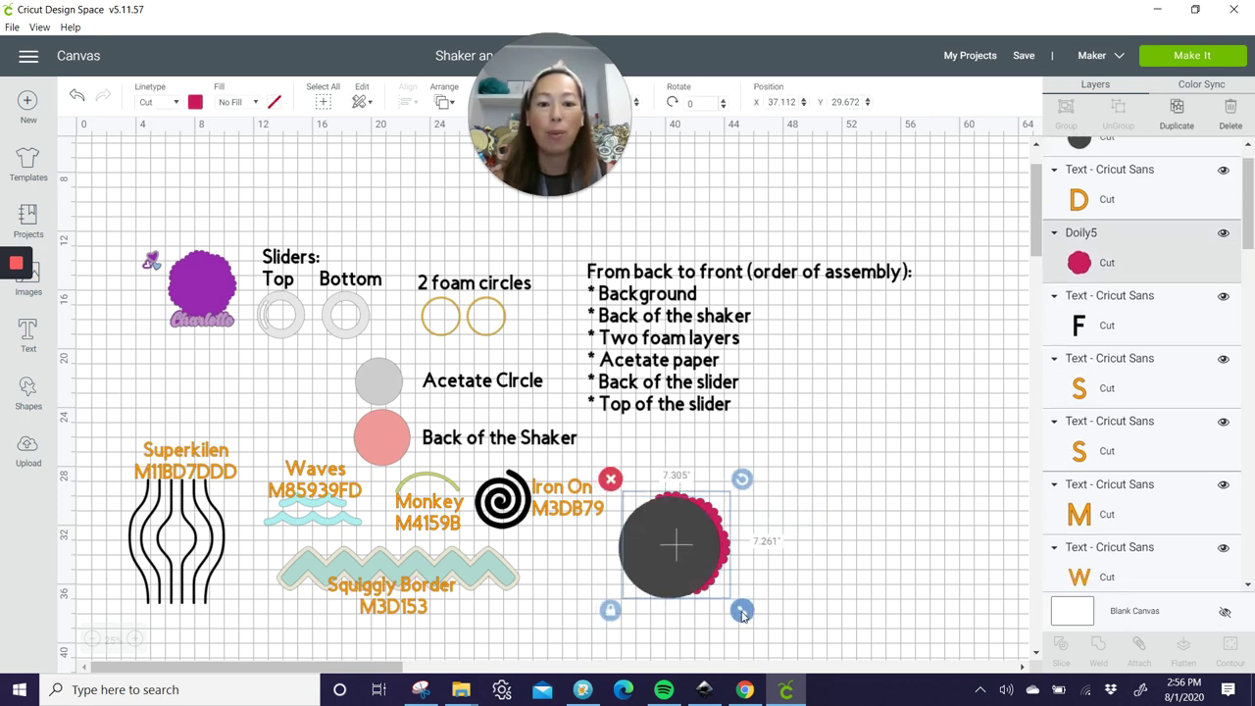
left_click_drag(741, 610, 711, 585)
- Weld the assembly-order text block into a single shape
left_click(679, 332)
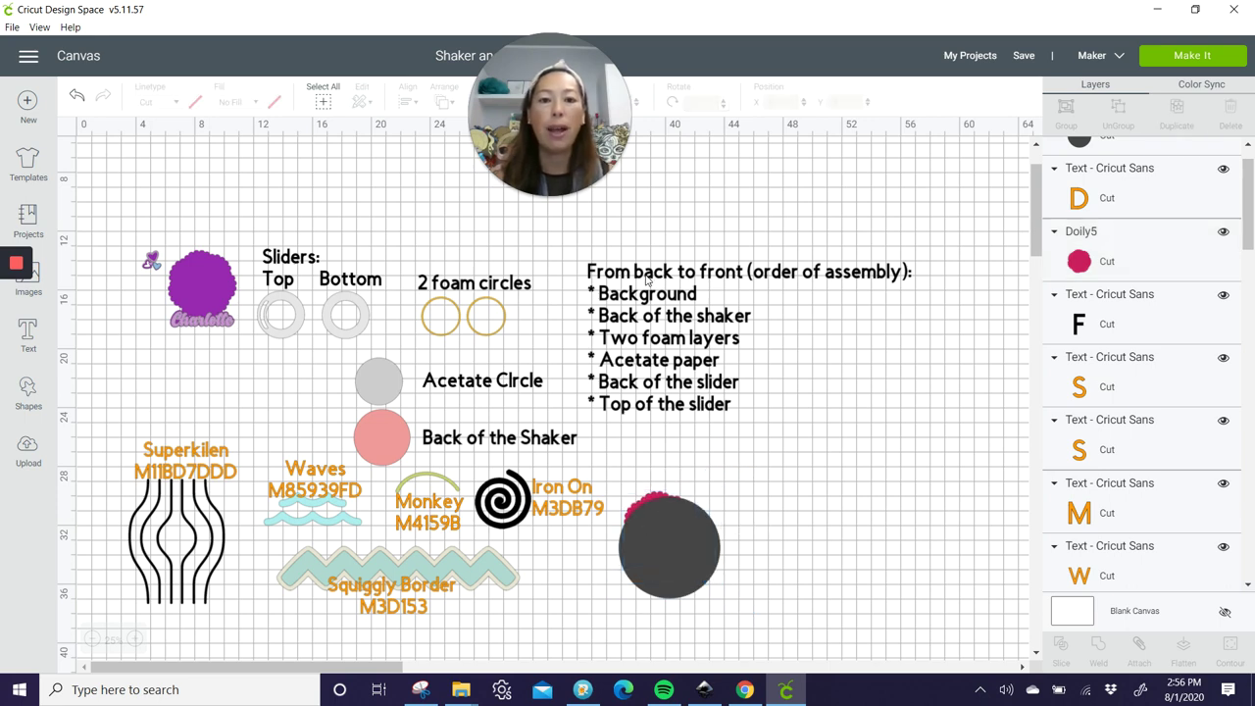
left_click(658, 521)
left_click(647, 280)
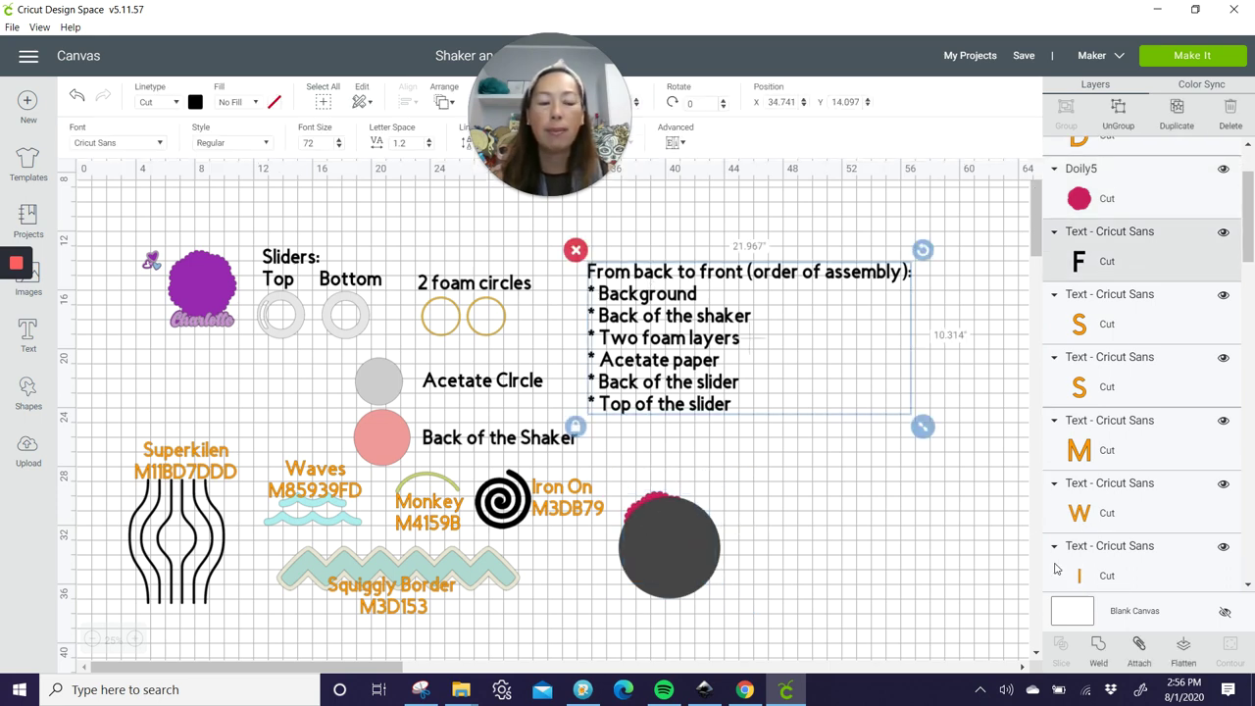
left_click(1098, 649)
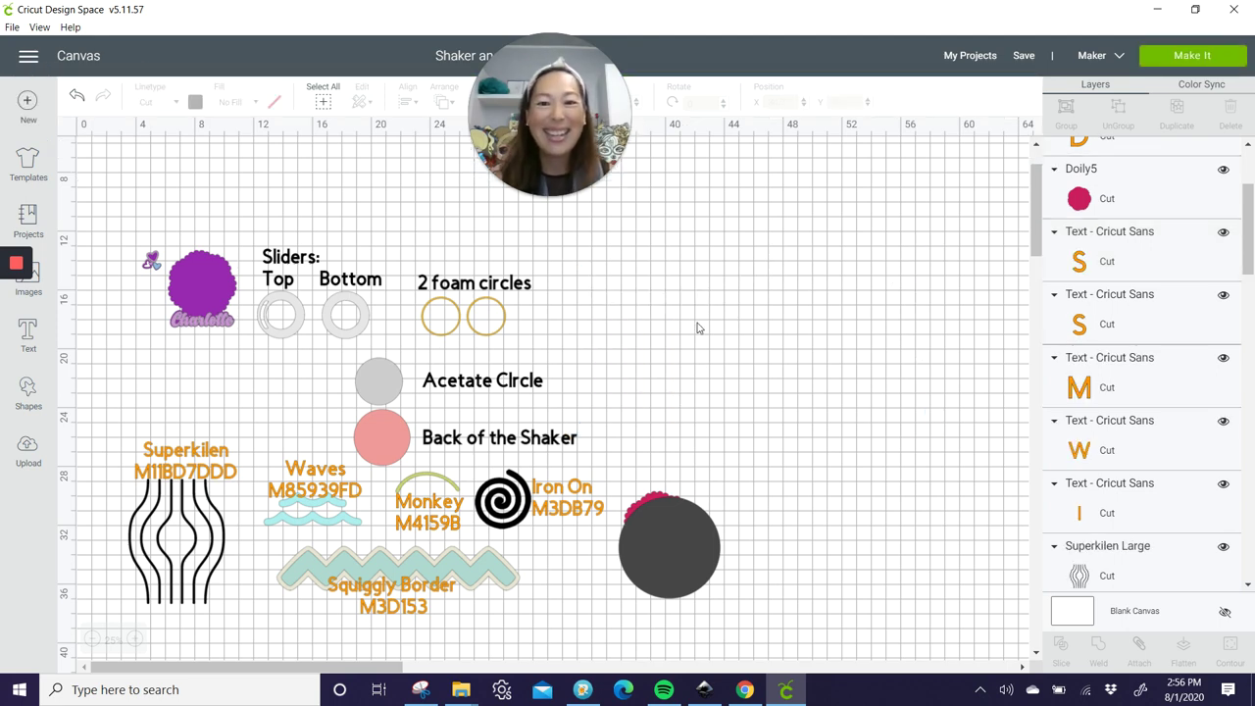
left_click(654, 365)
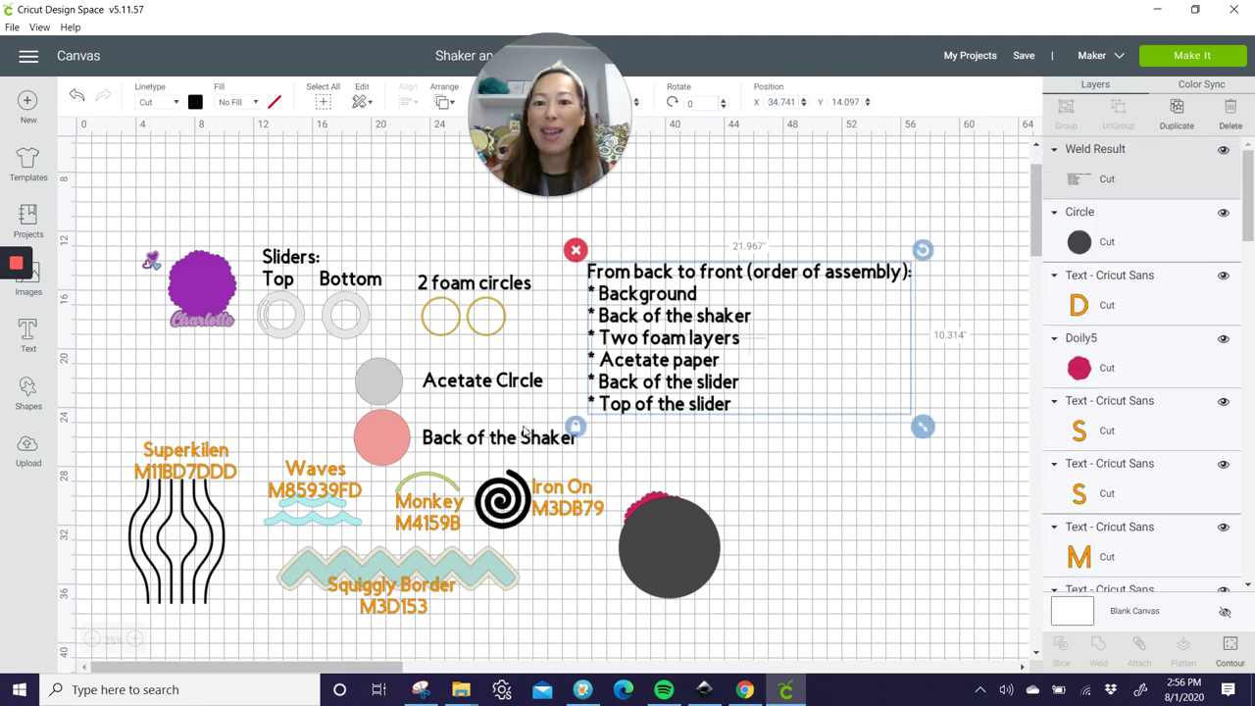
- Weld the Back of the Shaker, Acetate Circle, 2 foam circles and Sliders Top Bottom labels
left_click(525, 444)
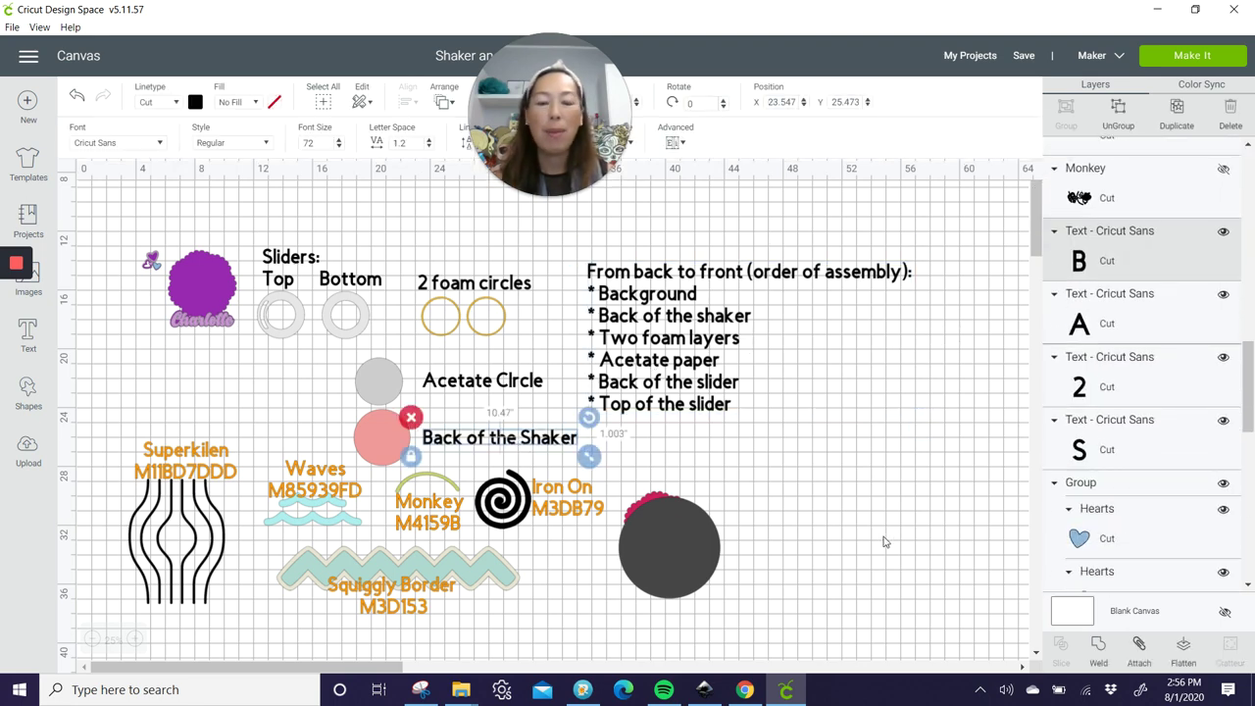
left_click(1104, 653)
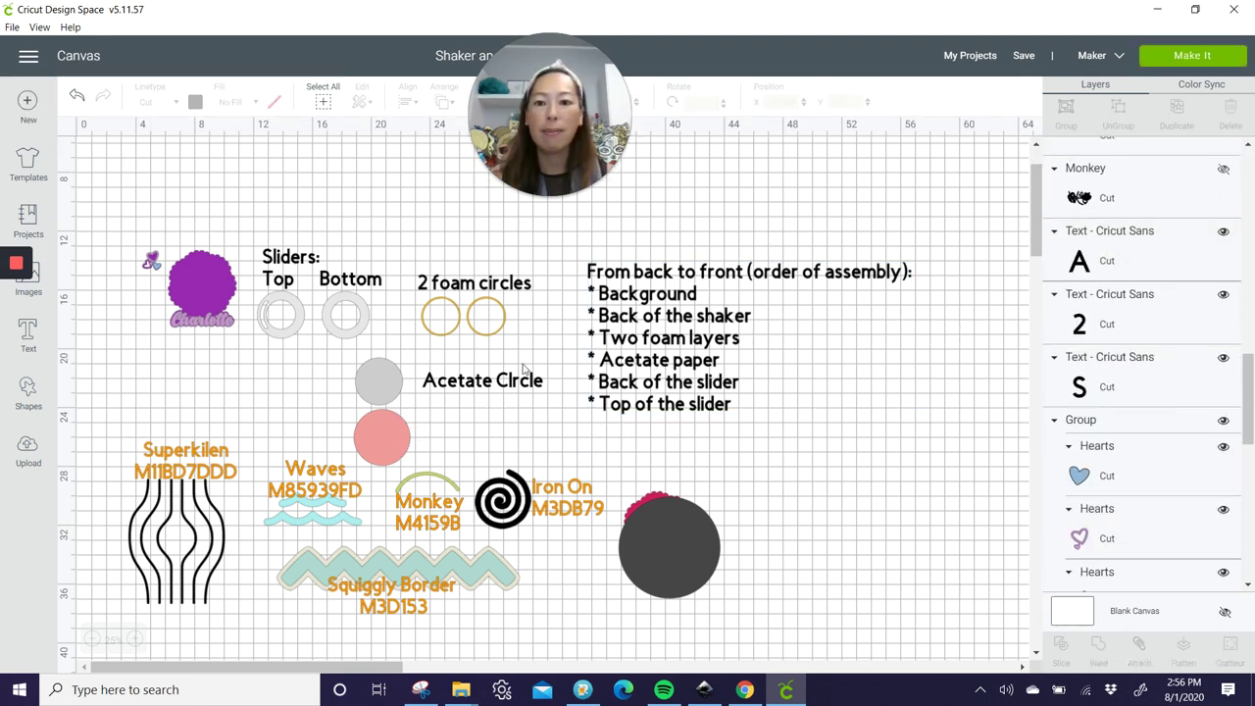
left_click(492, 386)
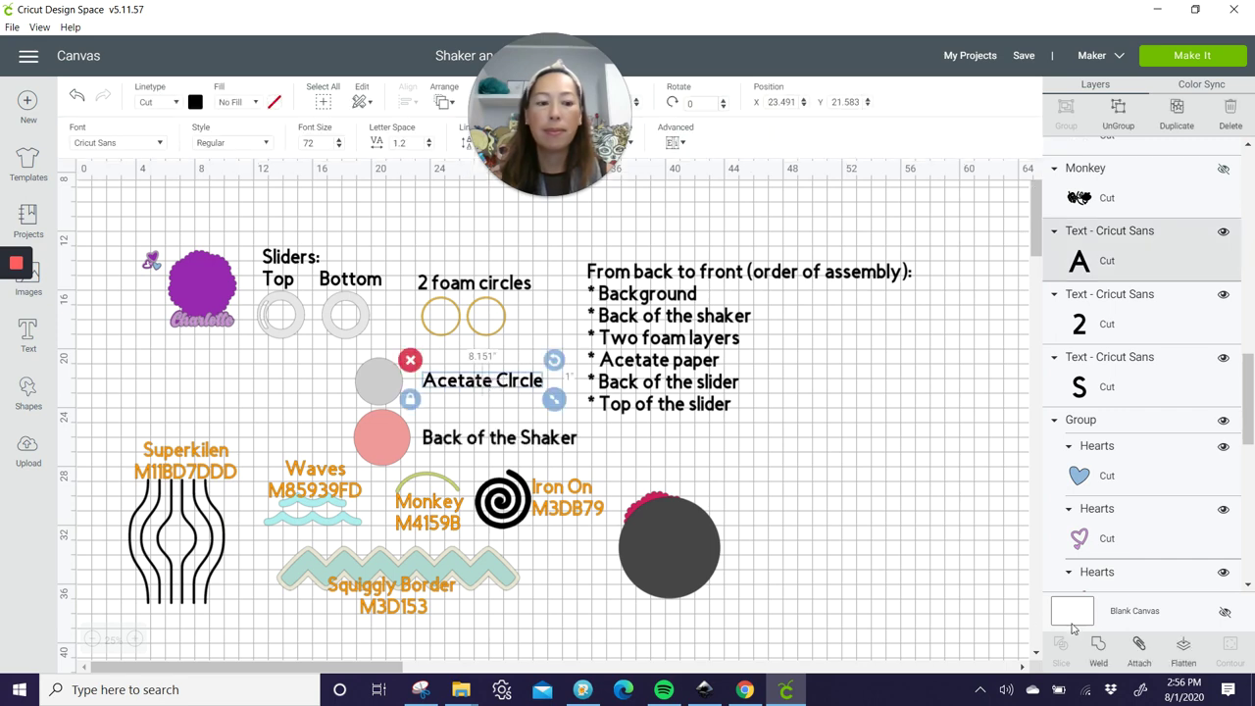
left_click(1100, 652)
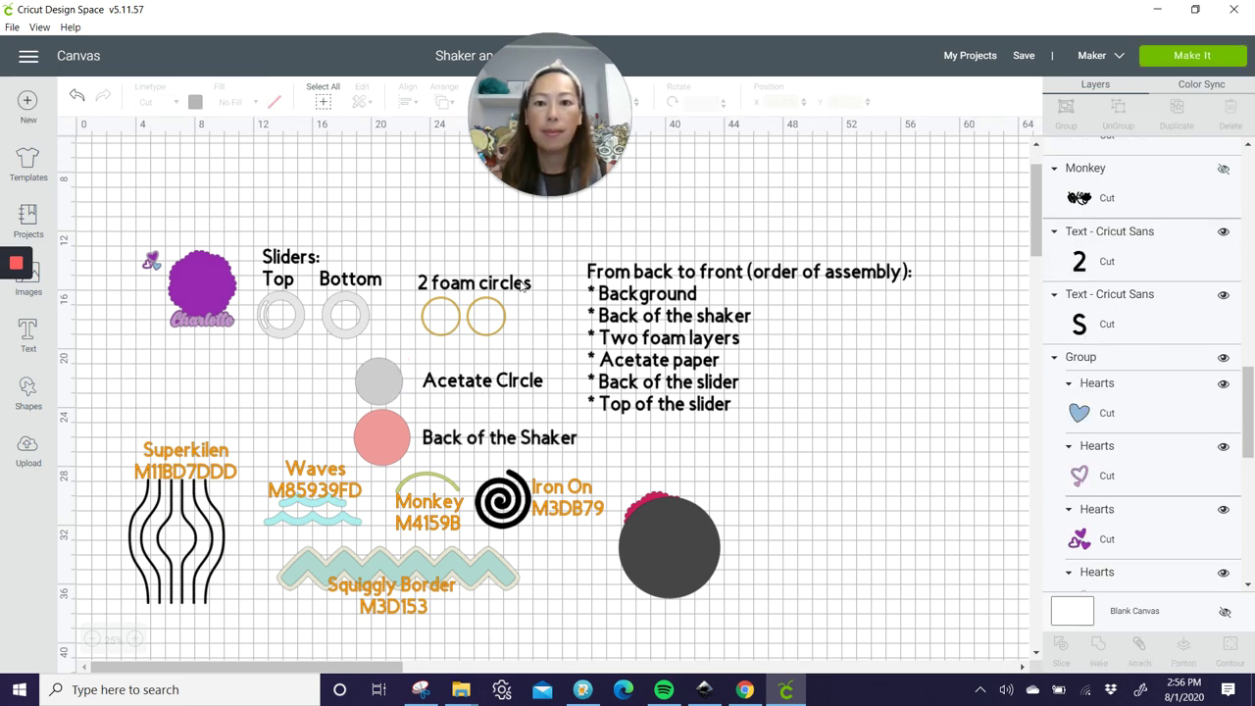
left_click(474, 283)
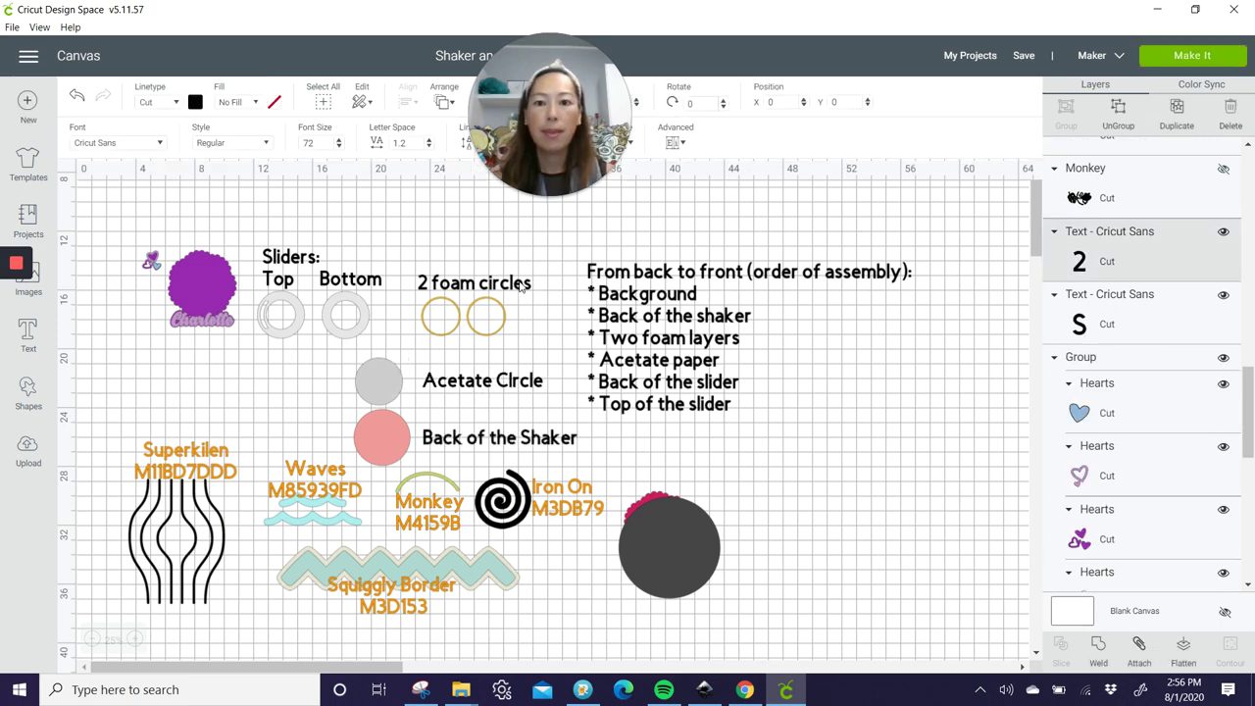
left_click(1101, 652)
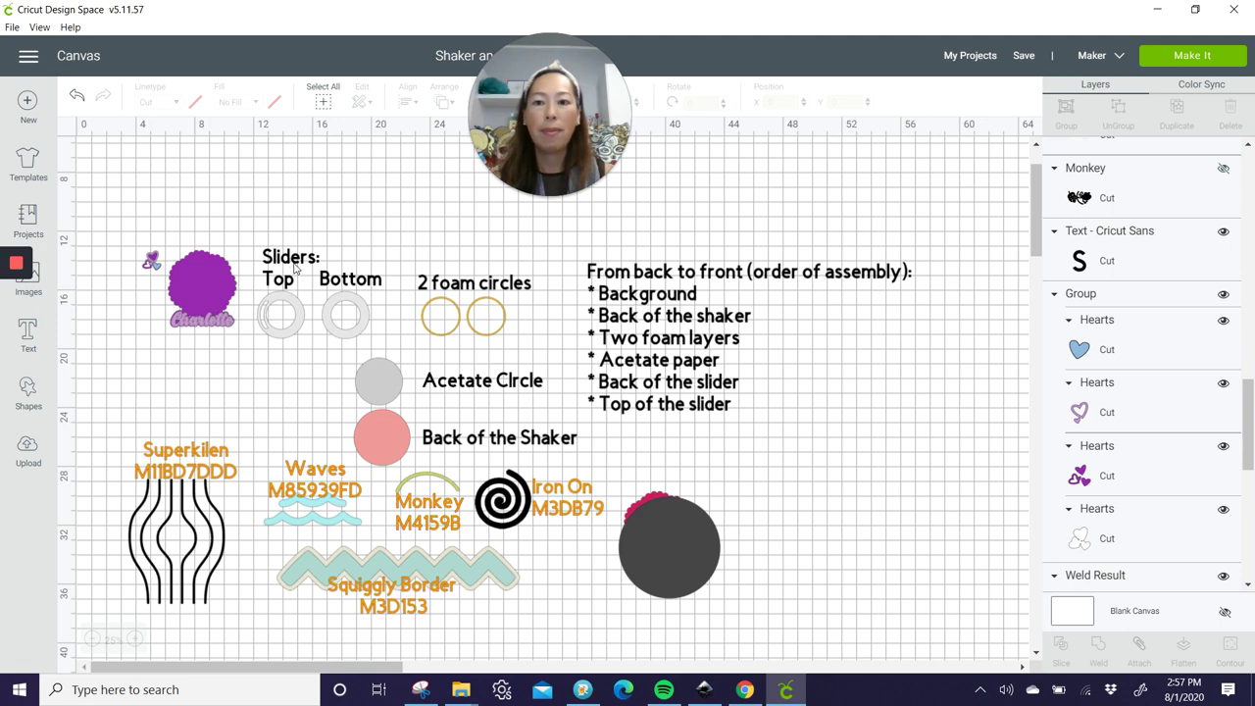
left_click(301, 261)
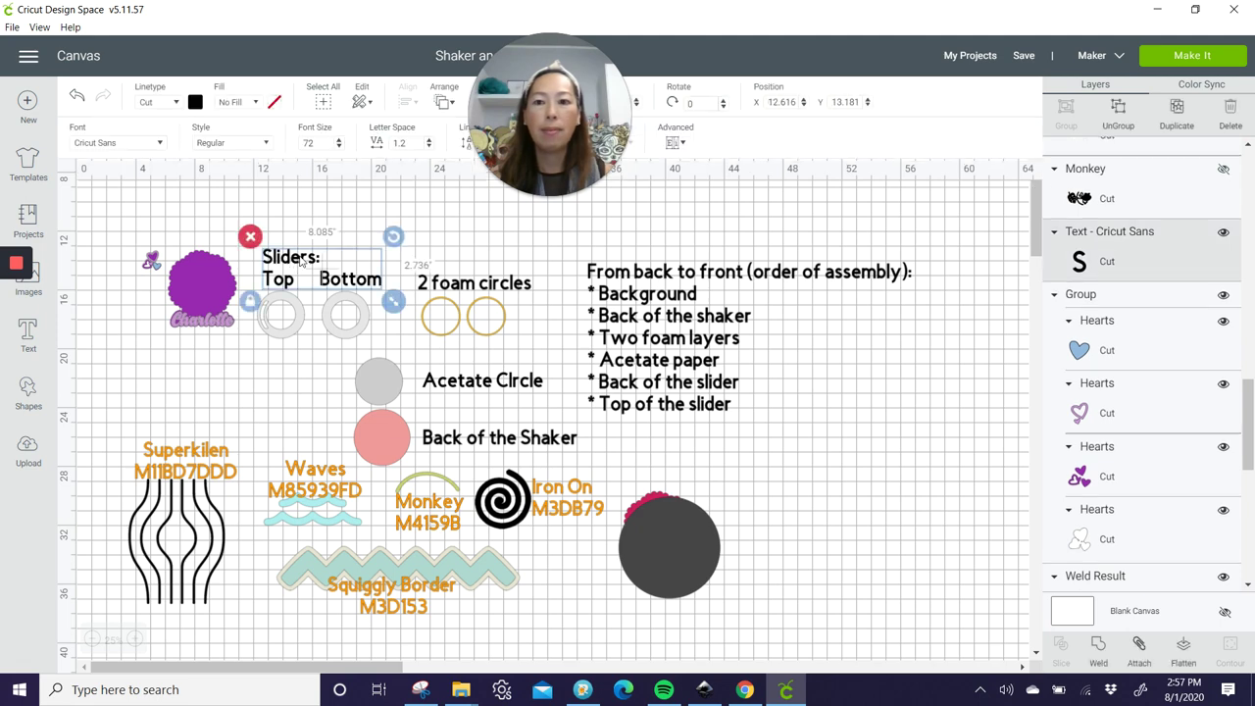
left_click(1099, 649)
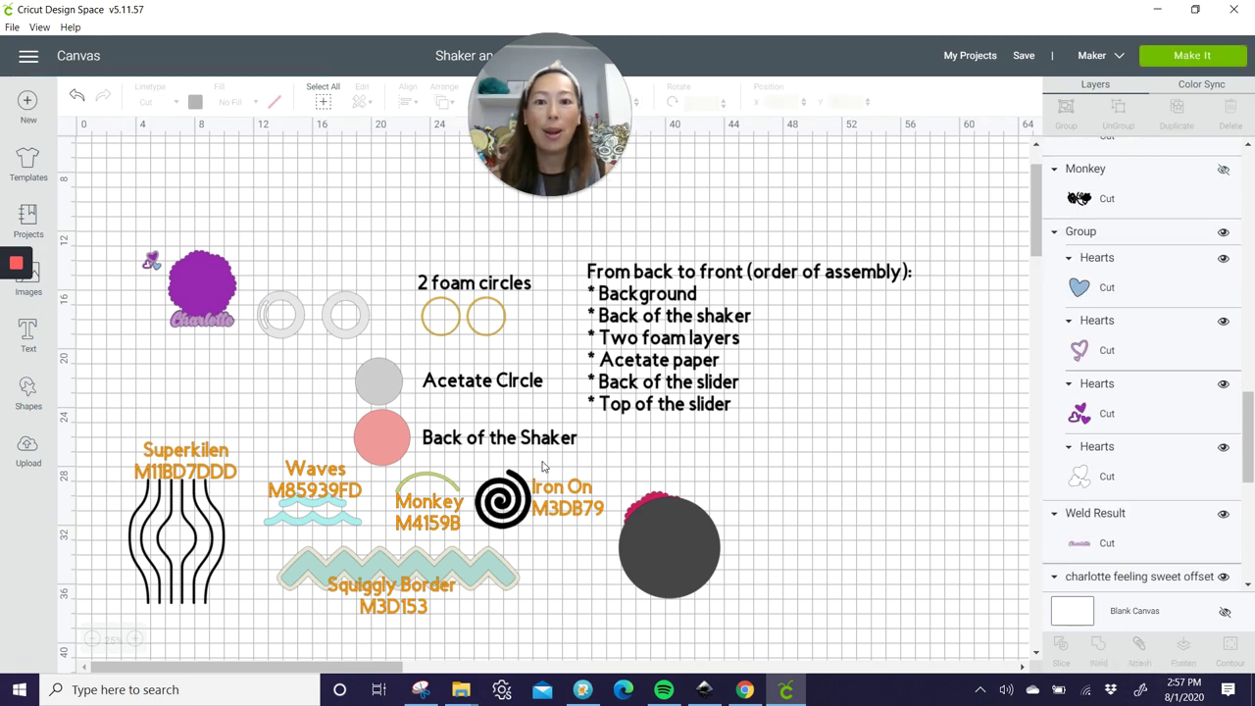
- Shrink the dark circle to 3.833 inches and centre it on Doily5
left_click(565, 500)
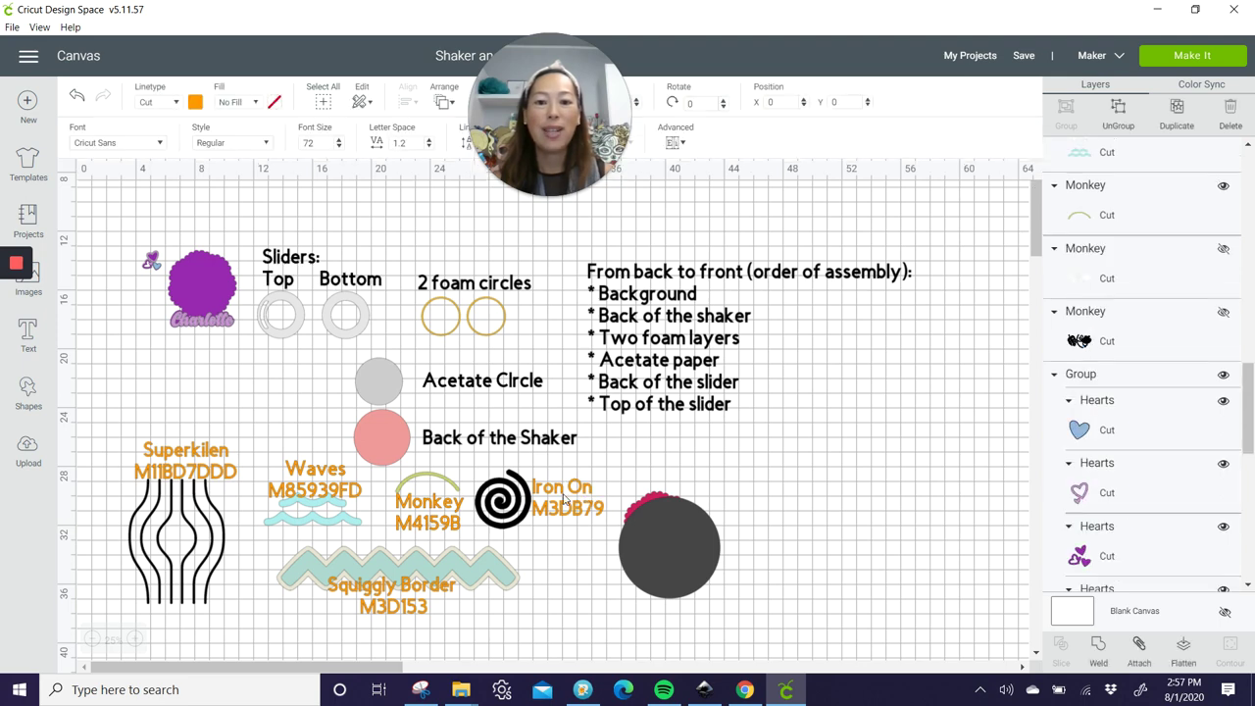
left_click(685, 530)
left_click_drag(732, 611, 665, 534)
left_click(662, 531)
- At 50% zoom, duplicate the dark circle, shrink the copy to 2.889 inches and centre it on Doily5
left_click(134, 638)
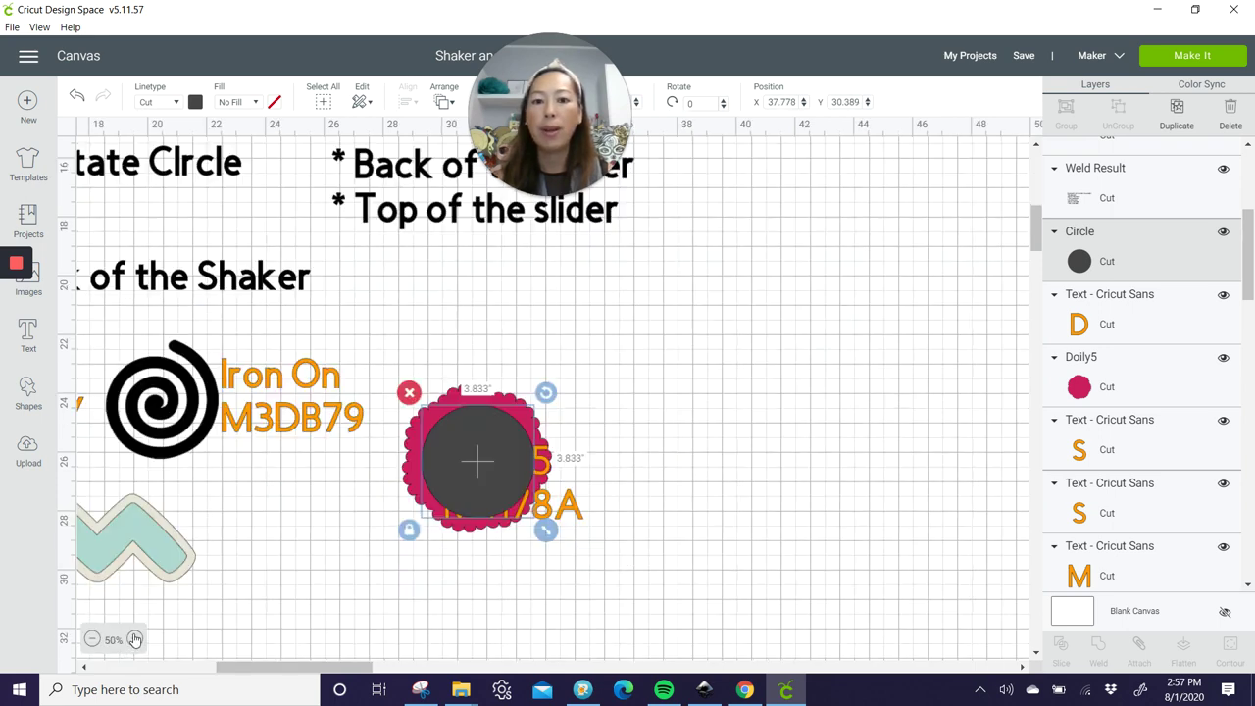
left_click_drag(353, 672, 250, 673)
scroll(879, 438, "up", 5)
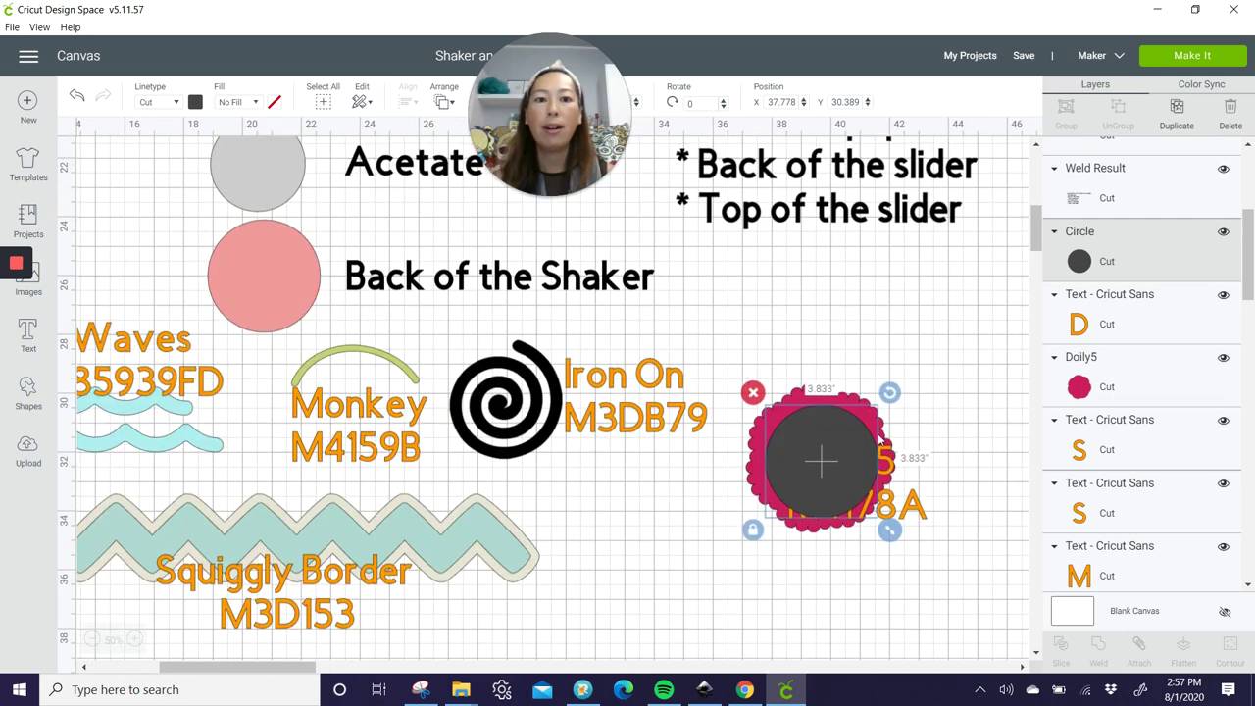
scroll(880, 439, "up", 3)
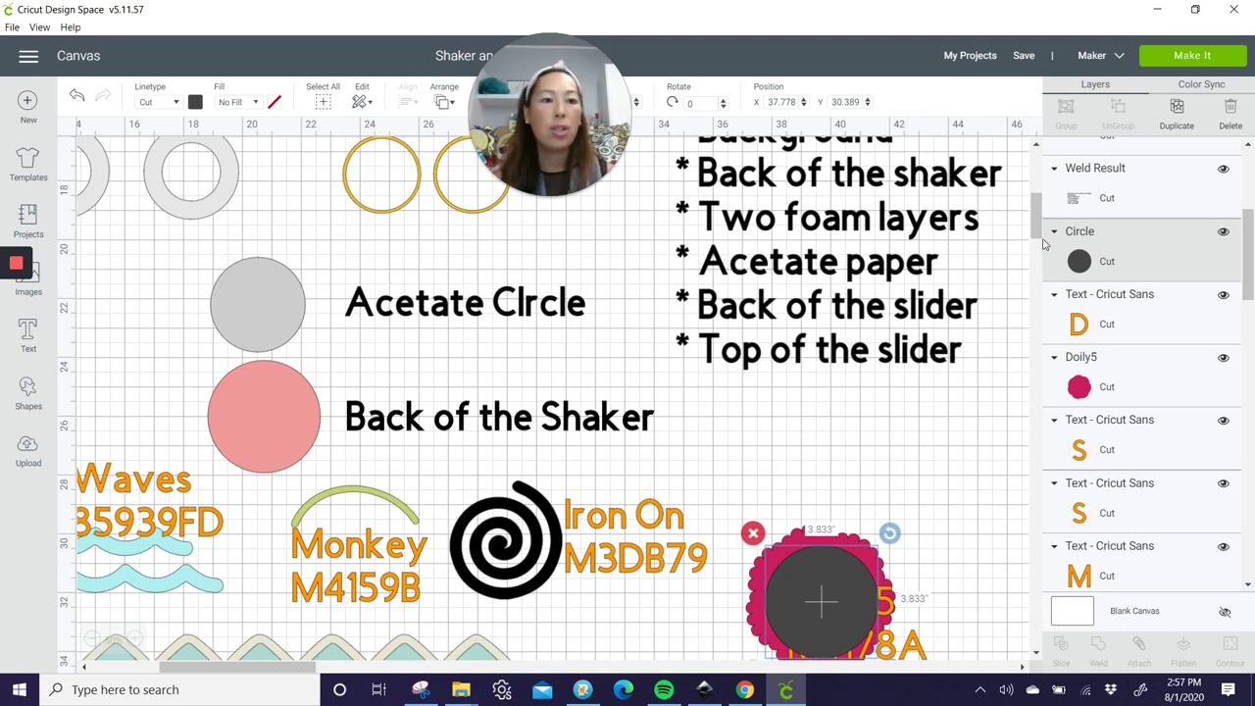
left_click(1176, 110)
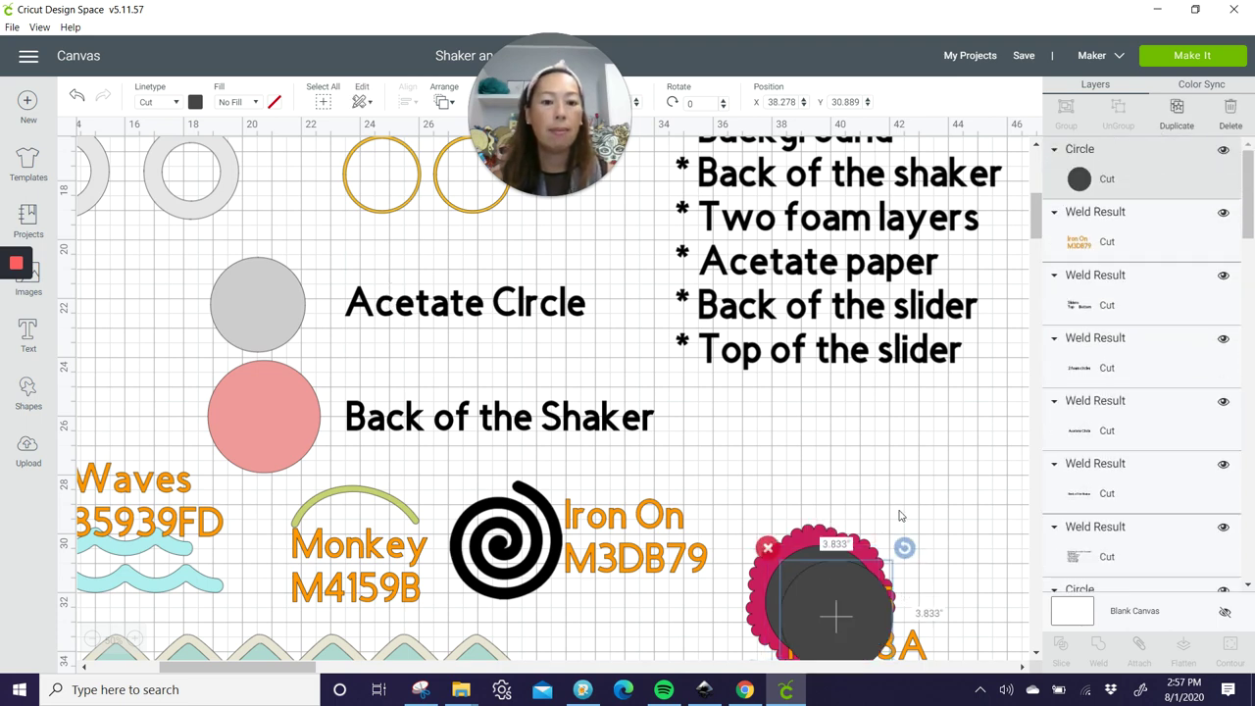
scroll(888, 578, "down", 2)
left_click_drag(896, 605, 876, 592)
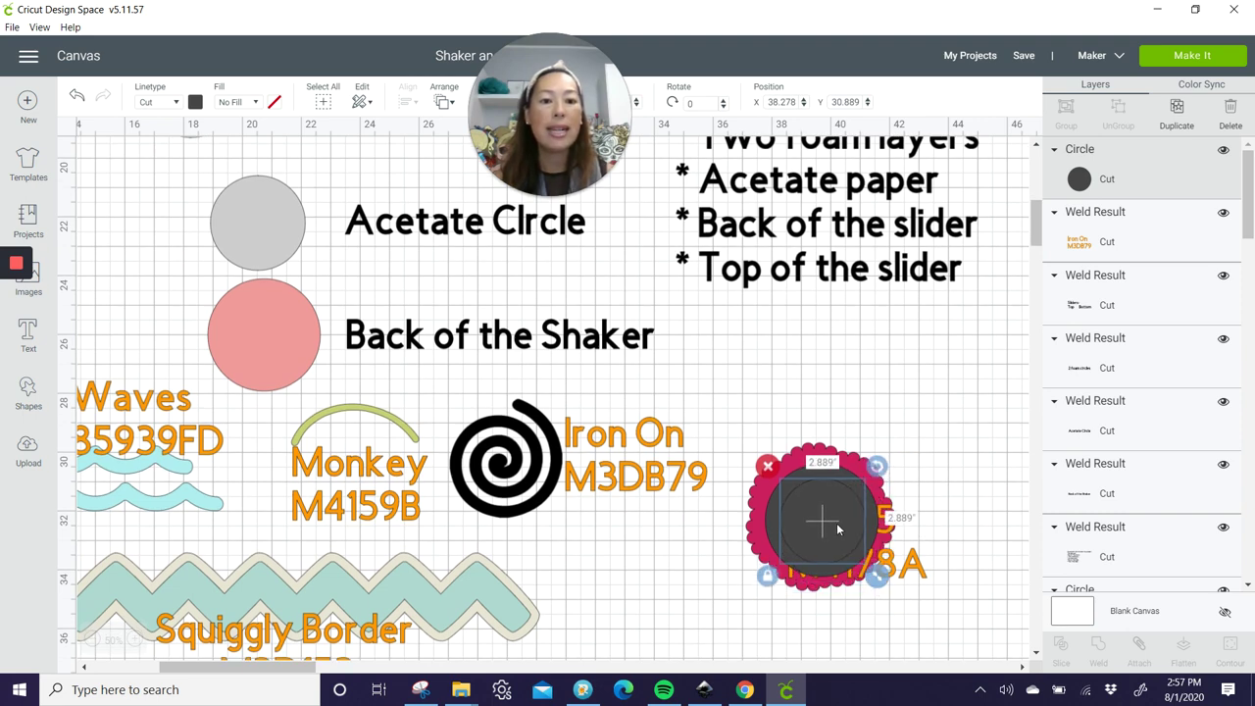
left_click_drag(836, 522, 834, 527)
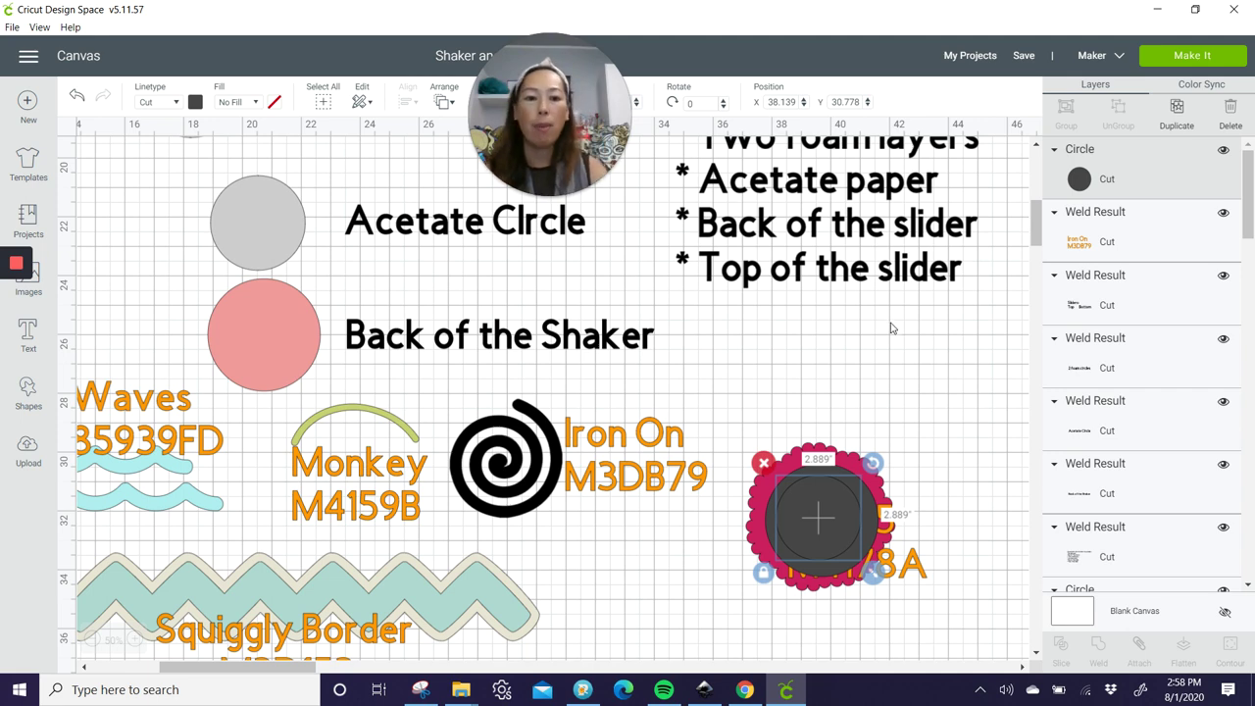
- Add a 2.472-inch copy centred inside the 2.889-inch circle, then select both circles
left_click_drag(812, 504, 822, 511)
left_click(1182, 110)
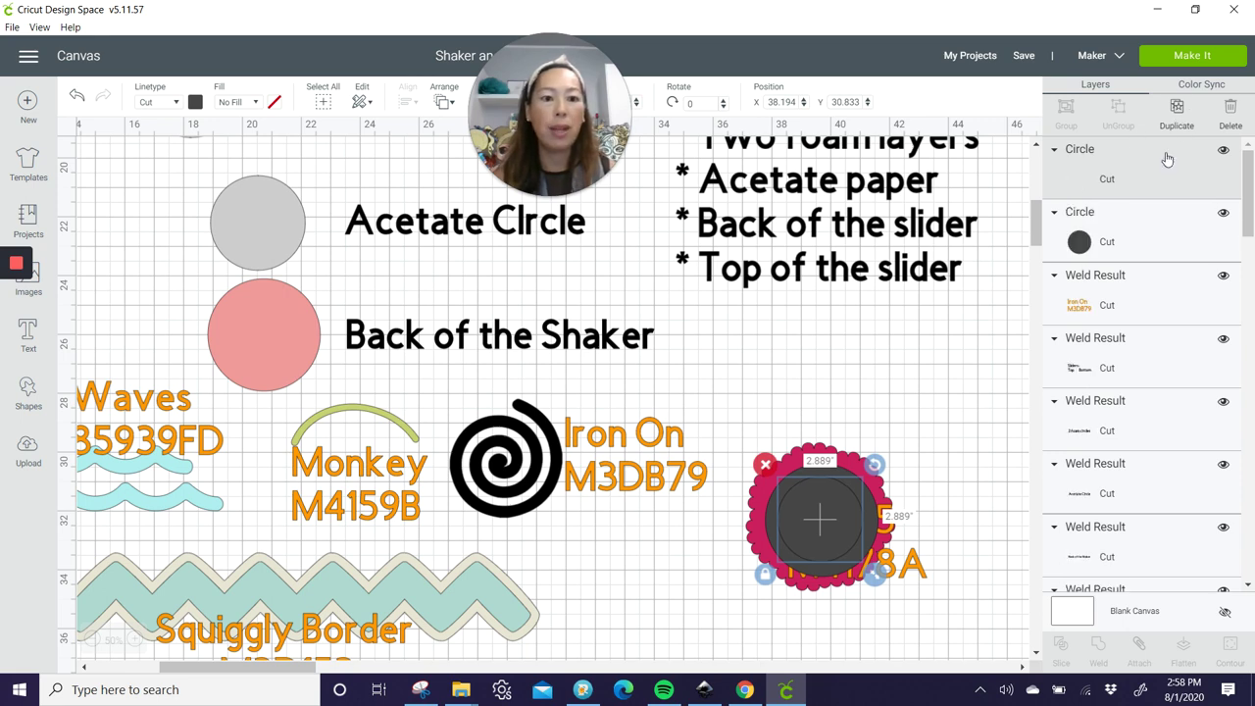
left_click_drag(890, 587, 877, 576)
left_click_drag(856, 535, 841, 527)
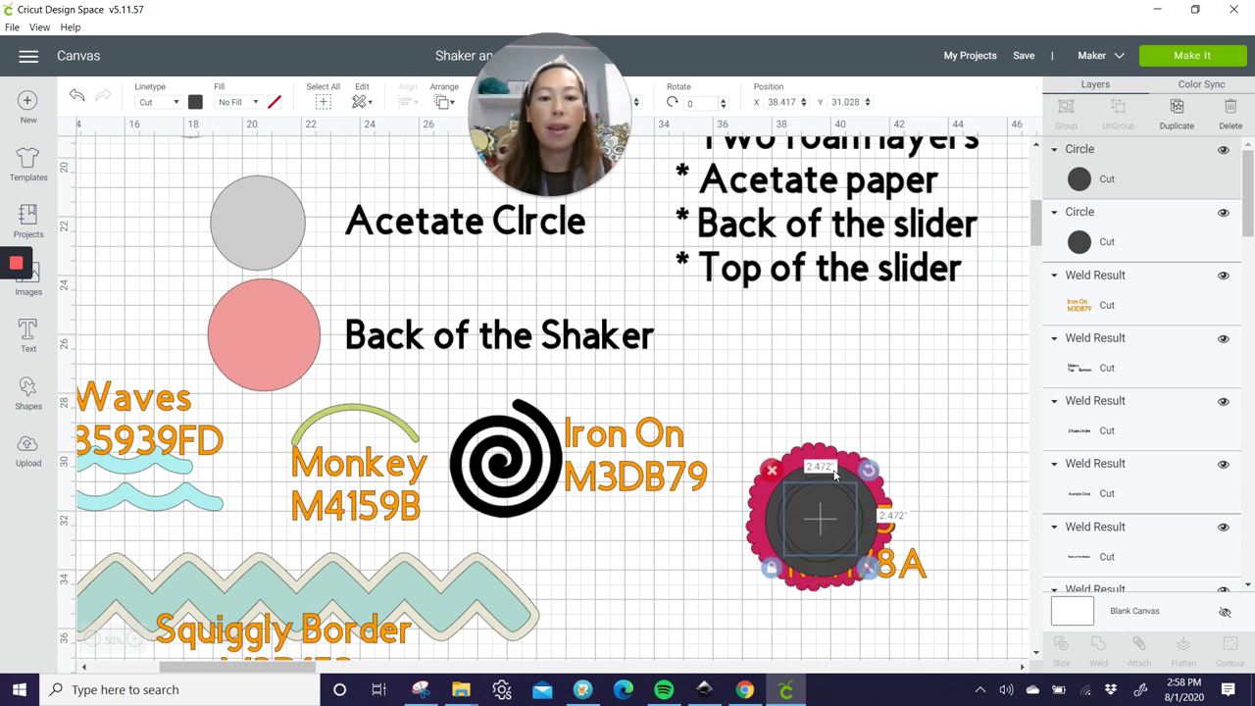
left_click(1109, 231, "shift")
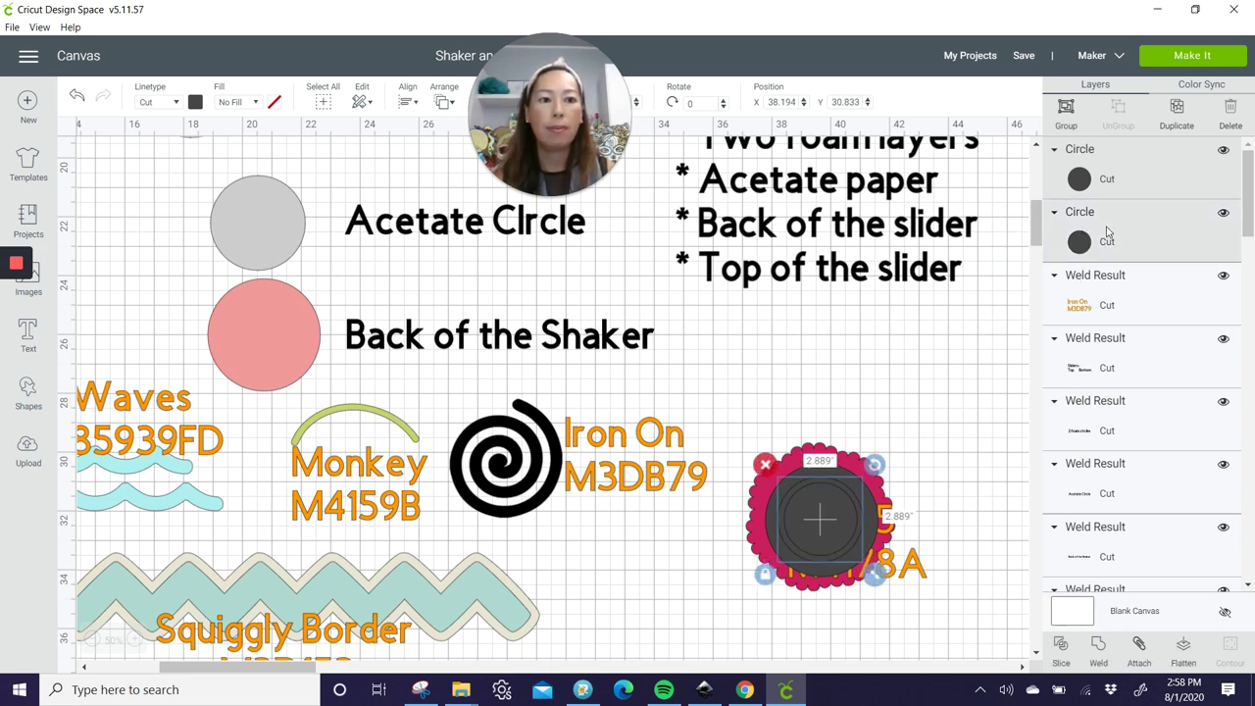
- Slice the circles, move the dark pieces aside, colour the ring yellow and place it back on Doily5
left_click(1061, 647)
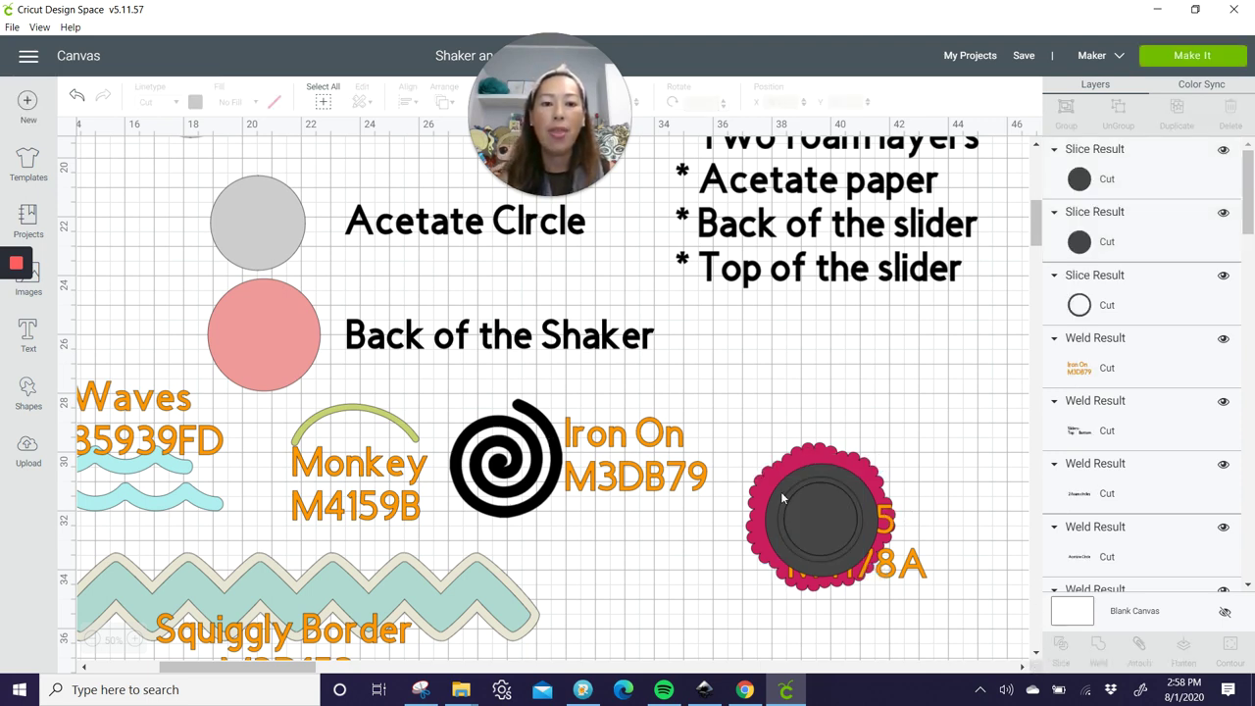
left_click_drag(790, 531, 599, 598)
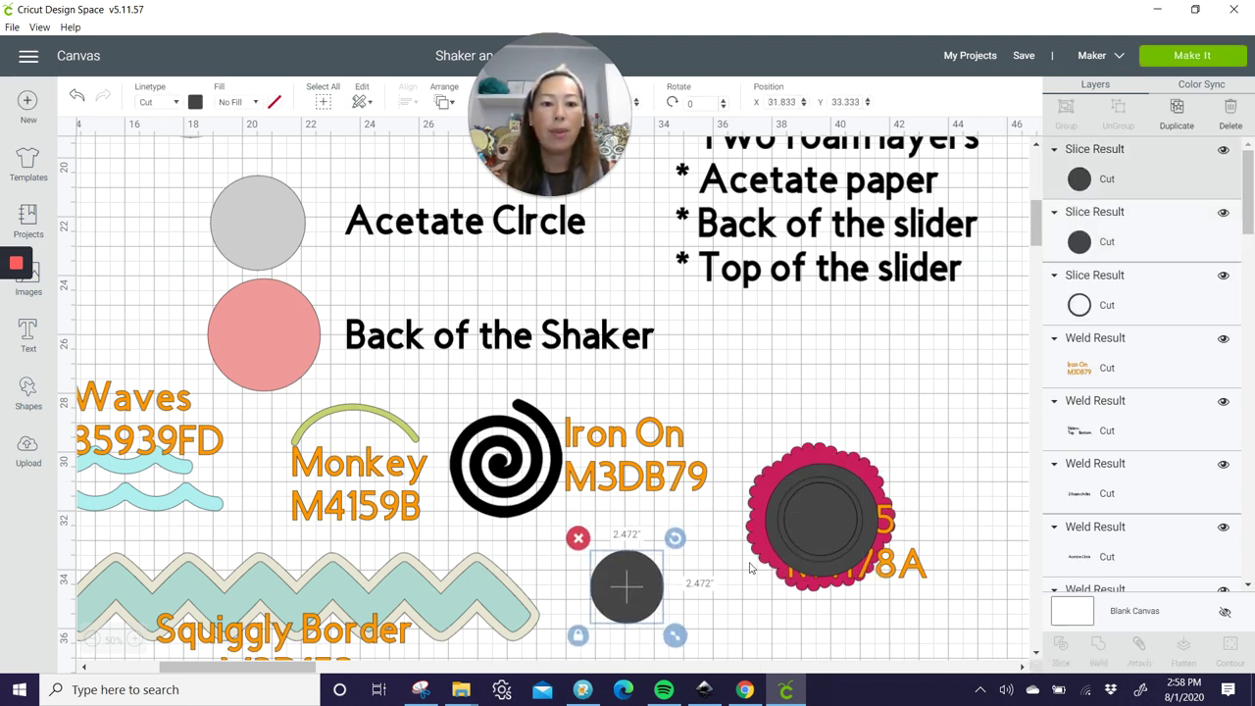
left_click_drag(822, 530, 635, 590)
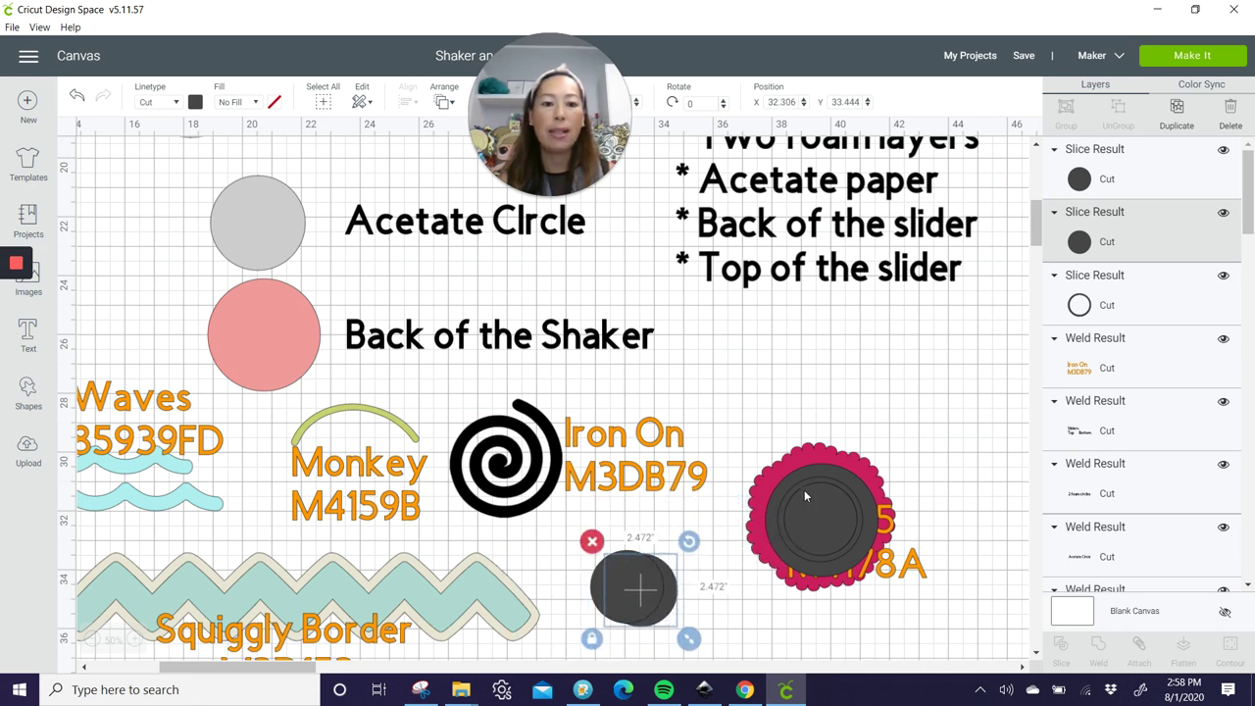
left_click_drag(804, 484, 766, 324)
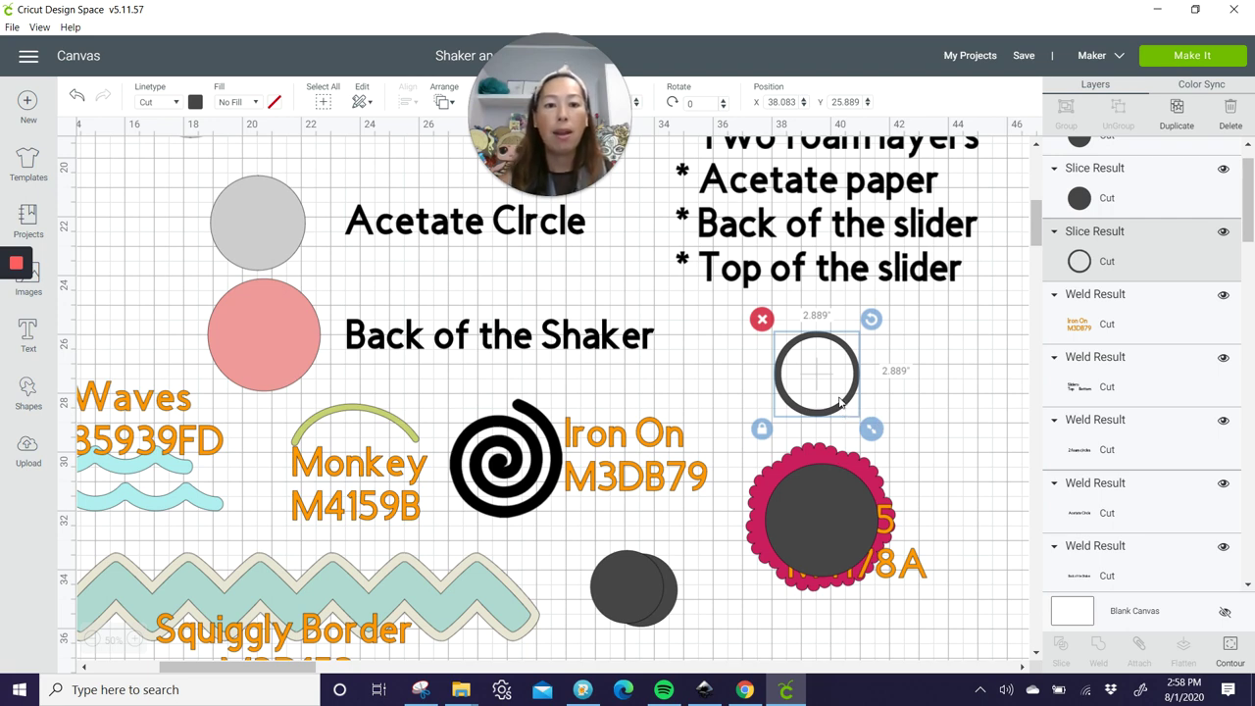
left_click(195, 103)
left_click(273, 159)
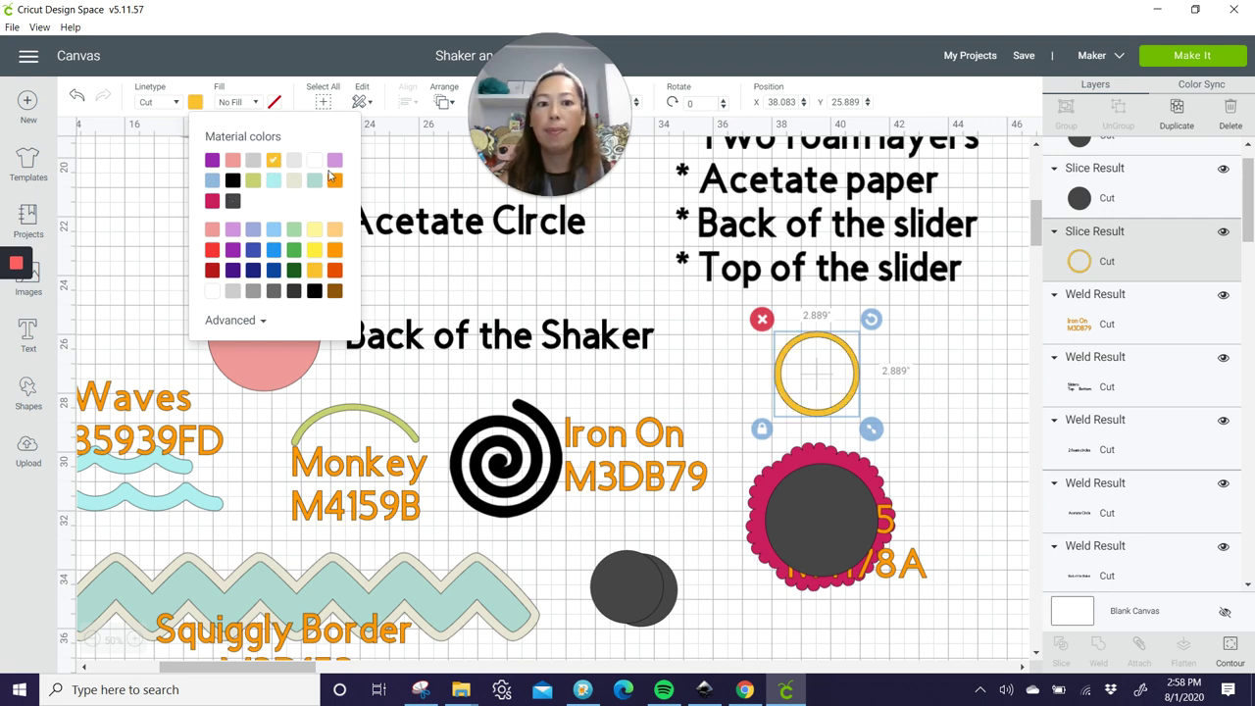
left_click_drag(846, 369, 849, 503)
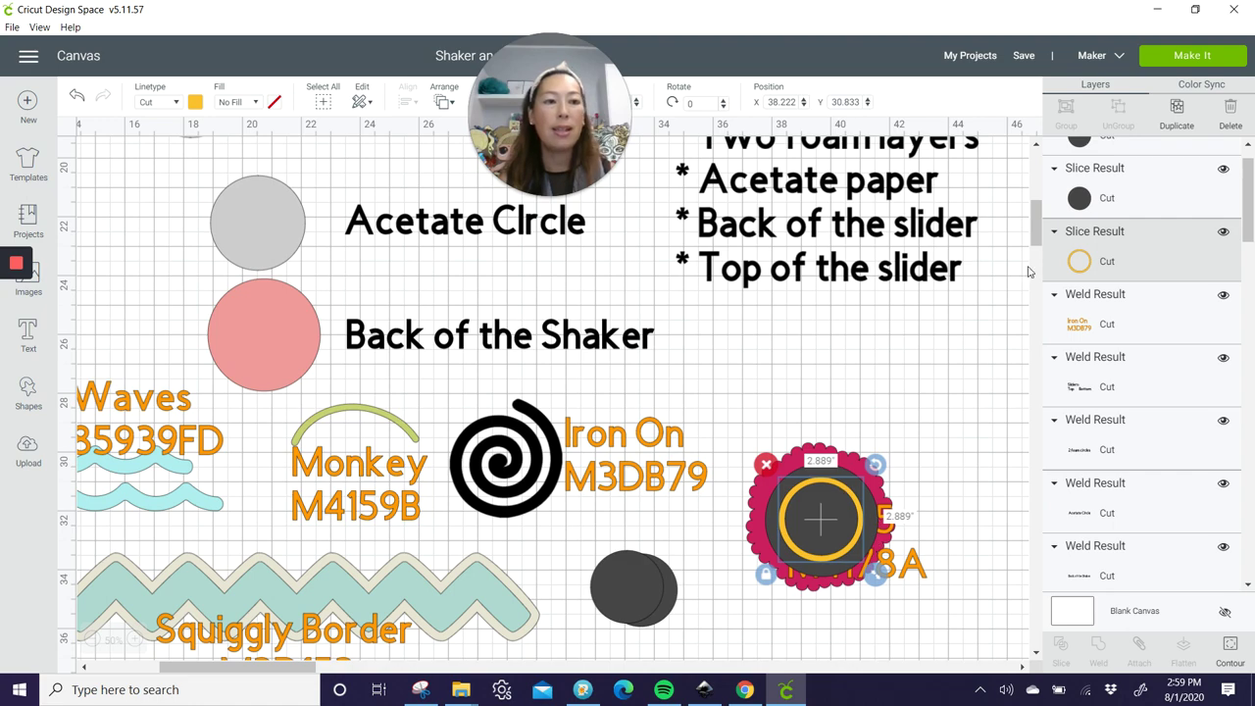
- Duplicate the yellow ring and hide the copy's inner contour to make a solid circle
left_click(1179, 117)
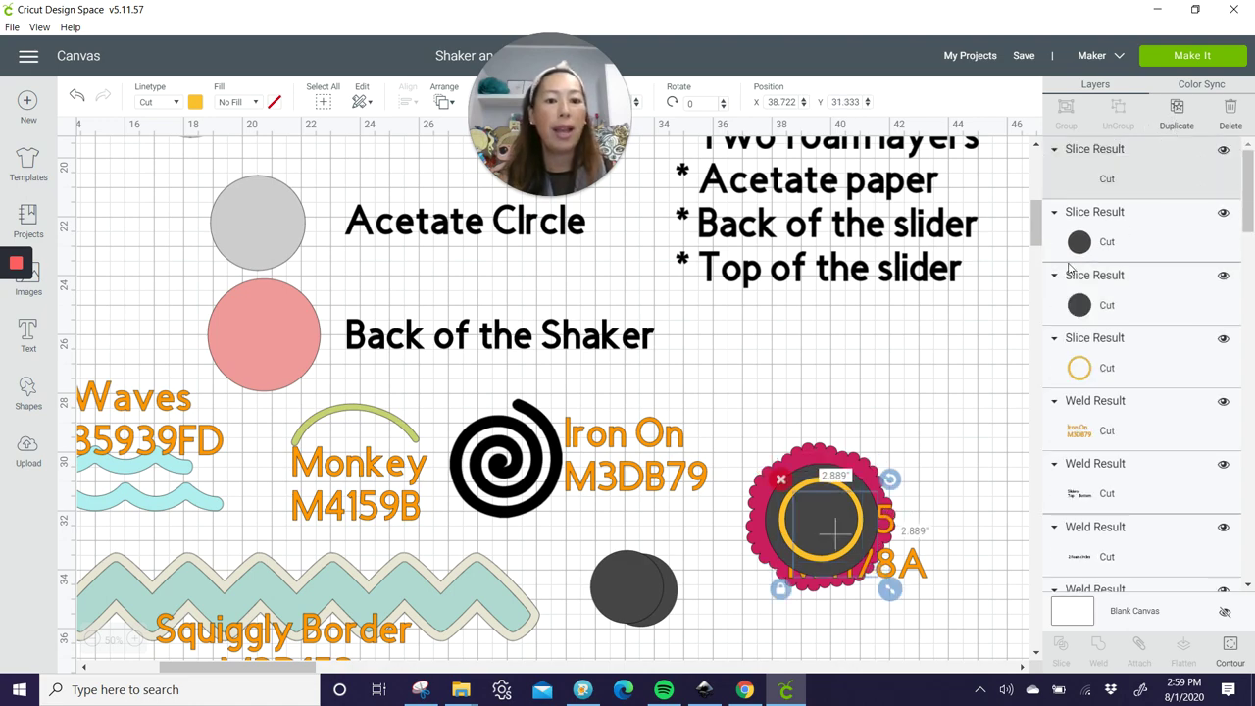
left_click(1228, 651)
left_click(925, 545)
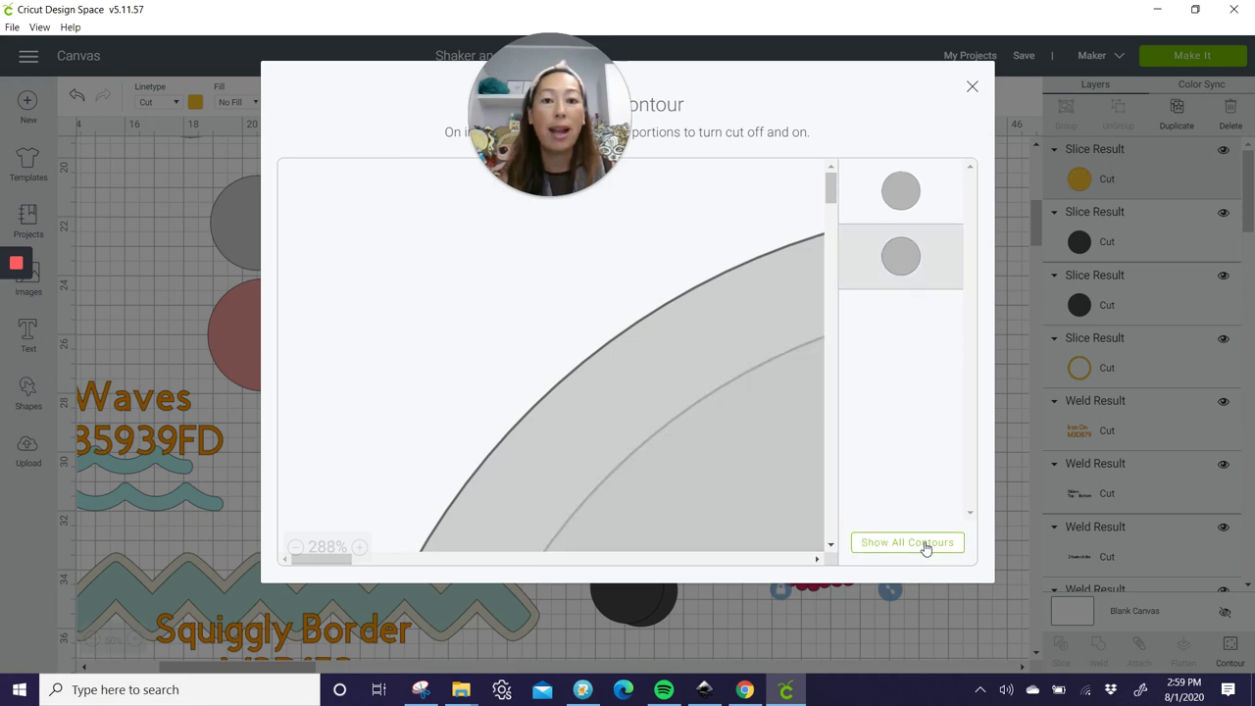
left_click(972, 87)
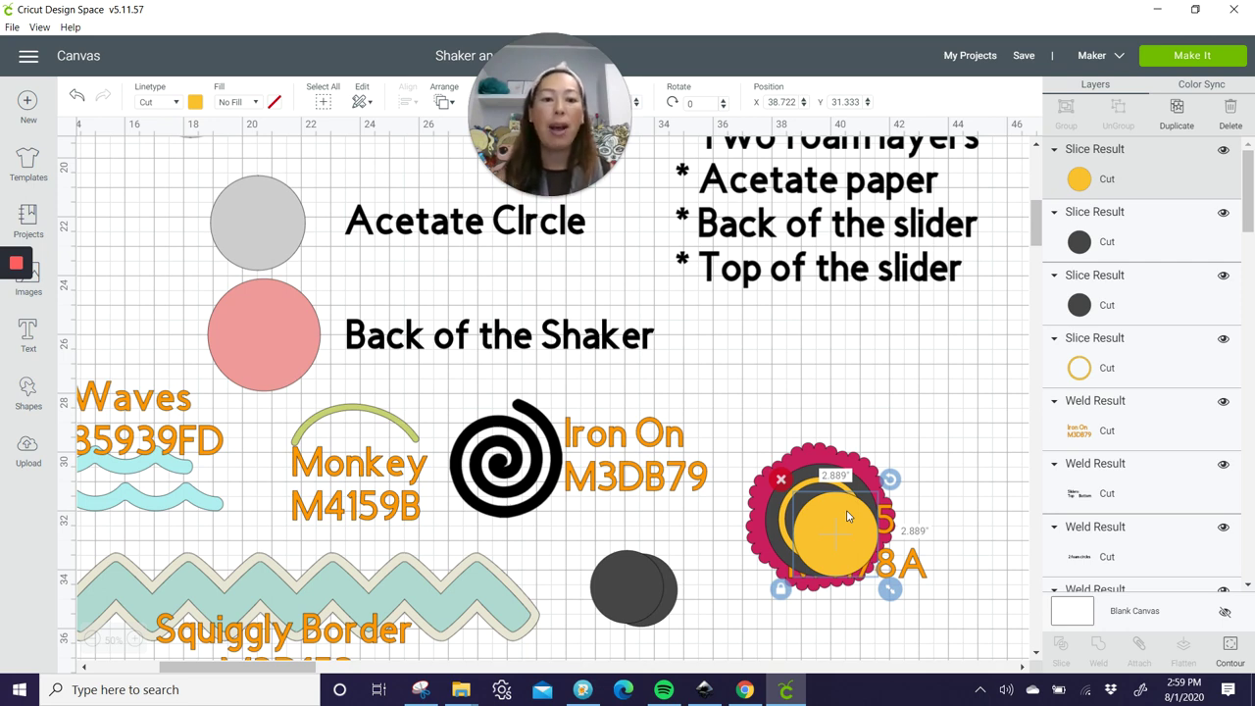
- Move the solid yellow circle above Doily5 and drag a dark circle onto the scalloped shape
left_click_drag(848, 517, 876, 374)
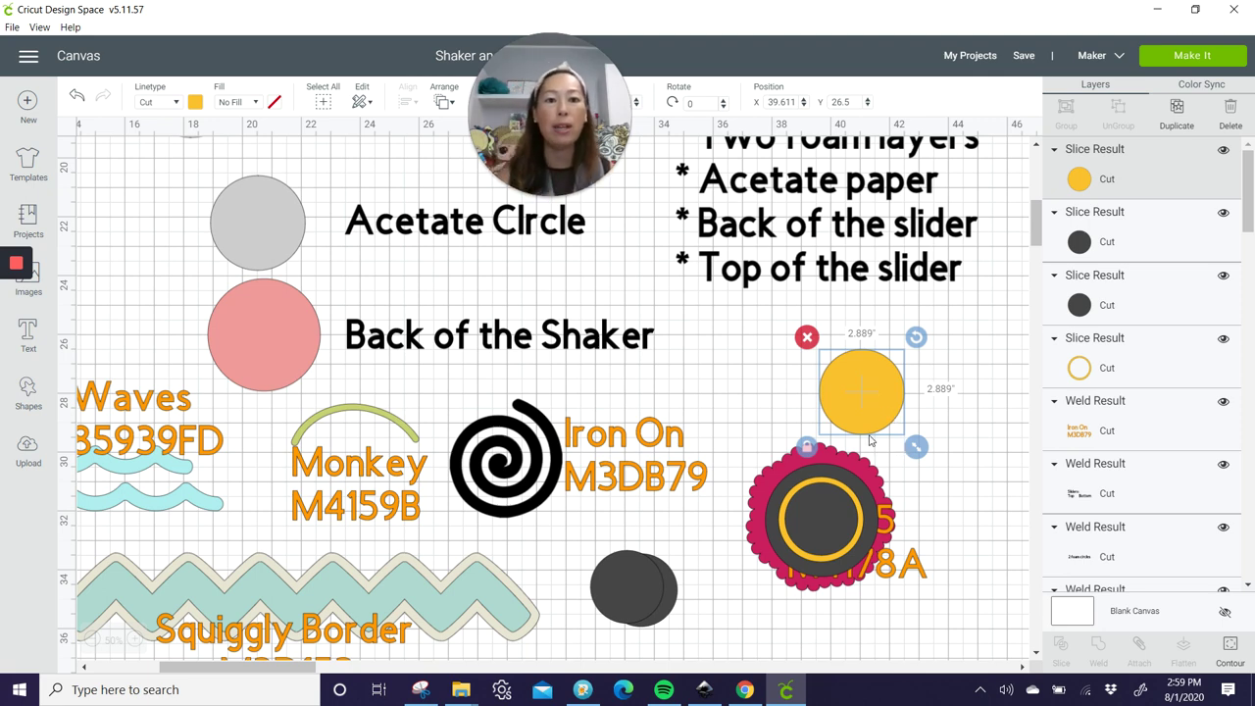
left_click_drag(858, 405, 883, 394)
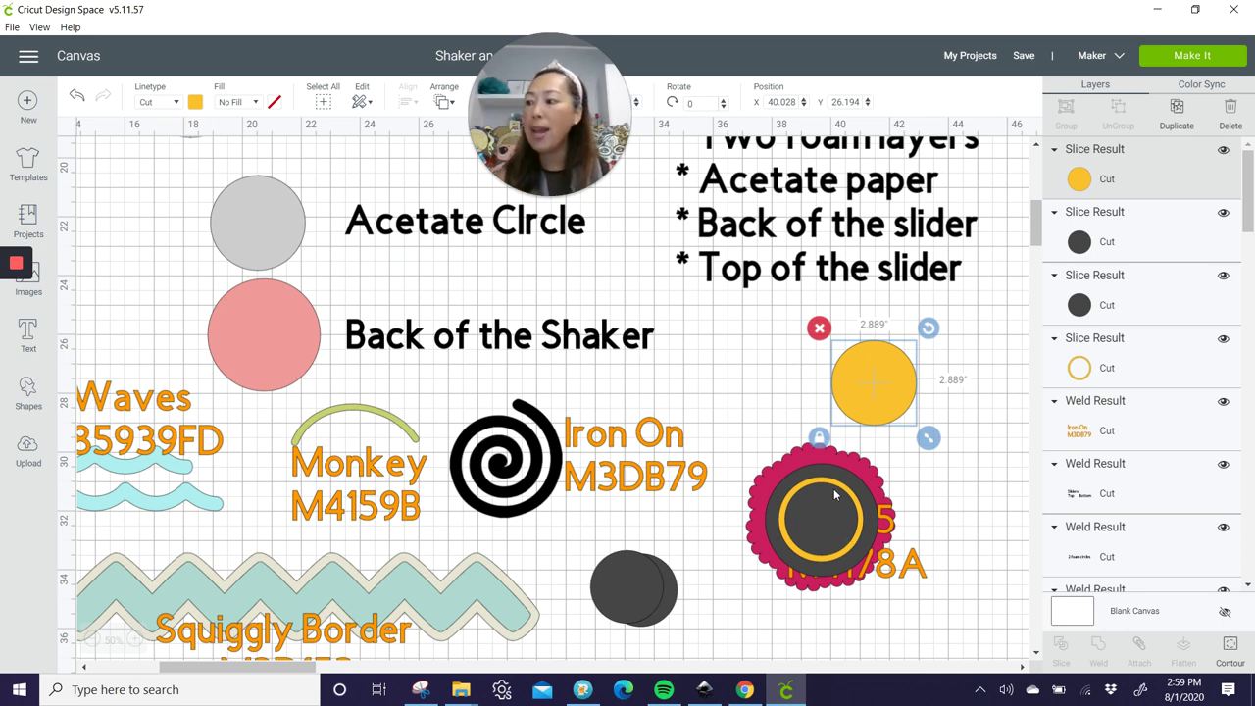
left_click(633, 581)
left_click_drag(633, 581, 812, 515)
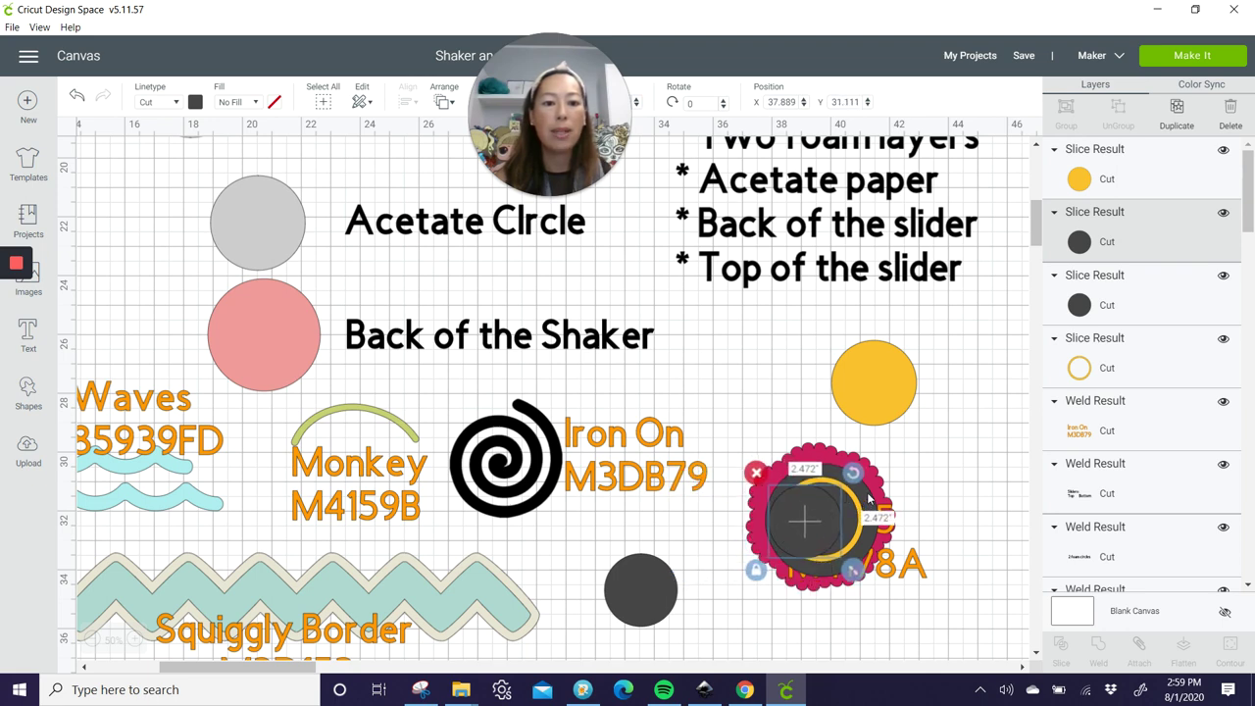
- Colour that circle pink, enlarge it to 3.472 inches and centre it over the scalloped shape
left_click(194, 102)
left_click(232, 160)
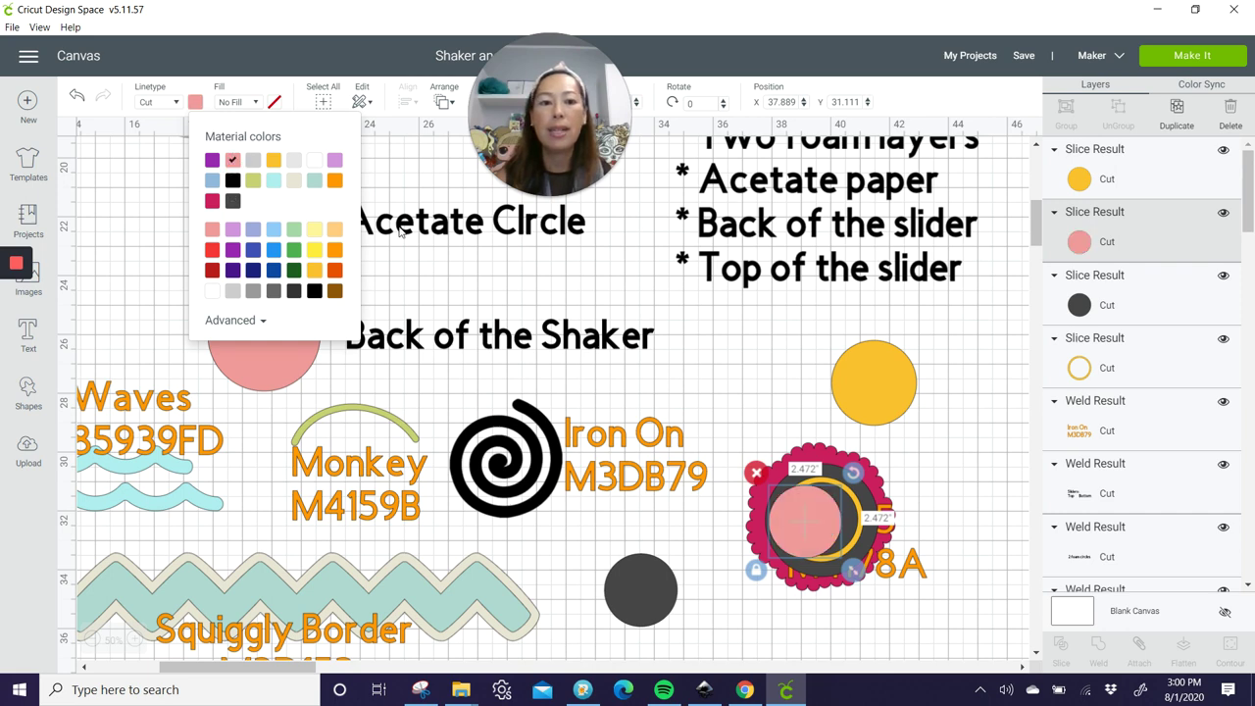
left_click_drag(855, 567, 872, 590)
left_click_drag(839, 526, 841, 511)
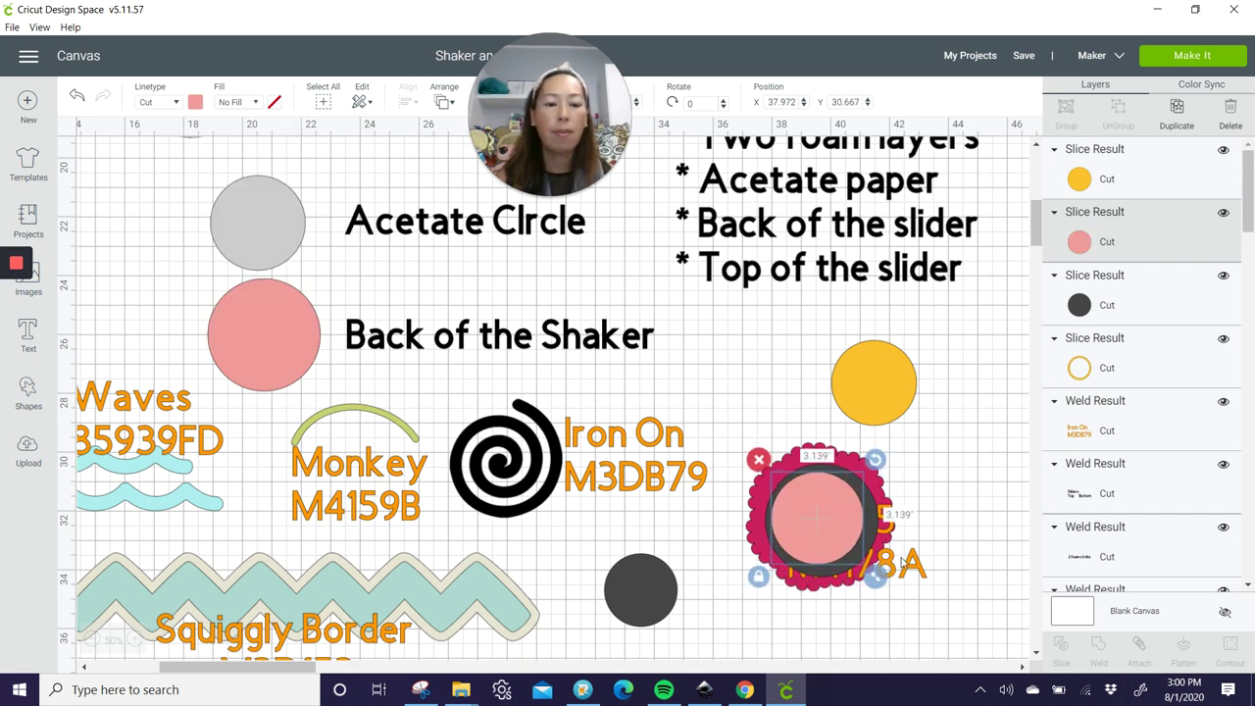
left_click_drag(880, 581, 885, 587)
left_click_drag(826, 527, 826, 516)
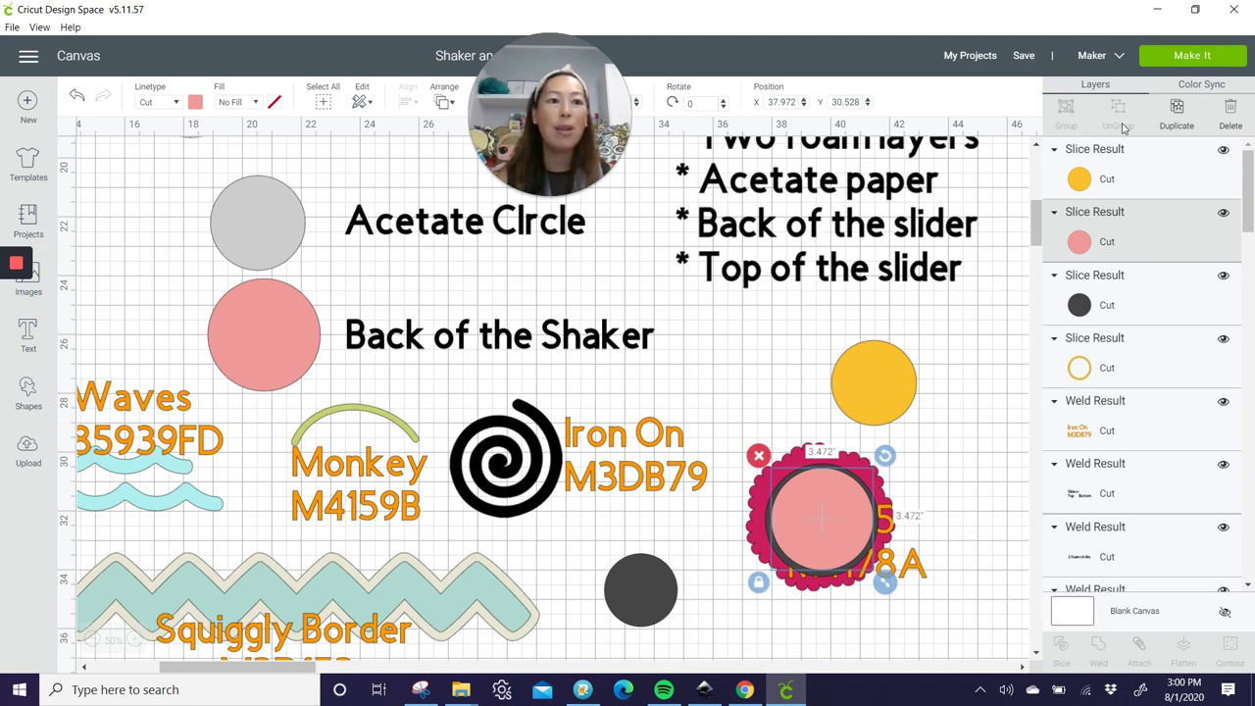
- Duplicate the 3.472-inch pink circle and move the copy below Doily5
left_click(1177, 116)
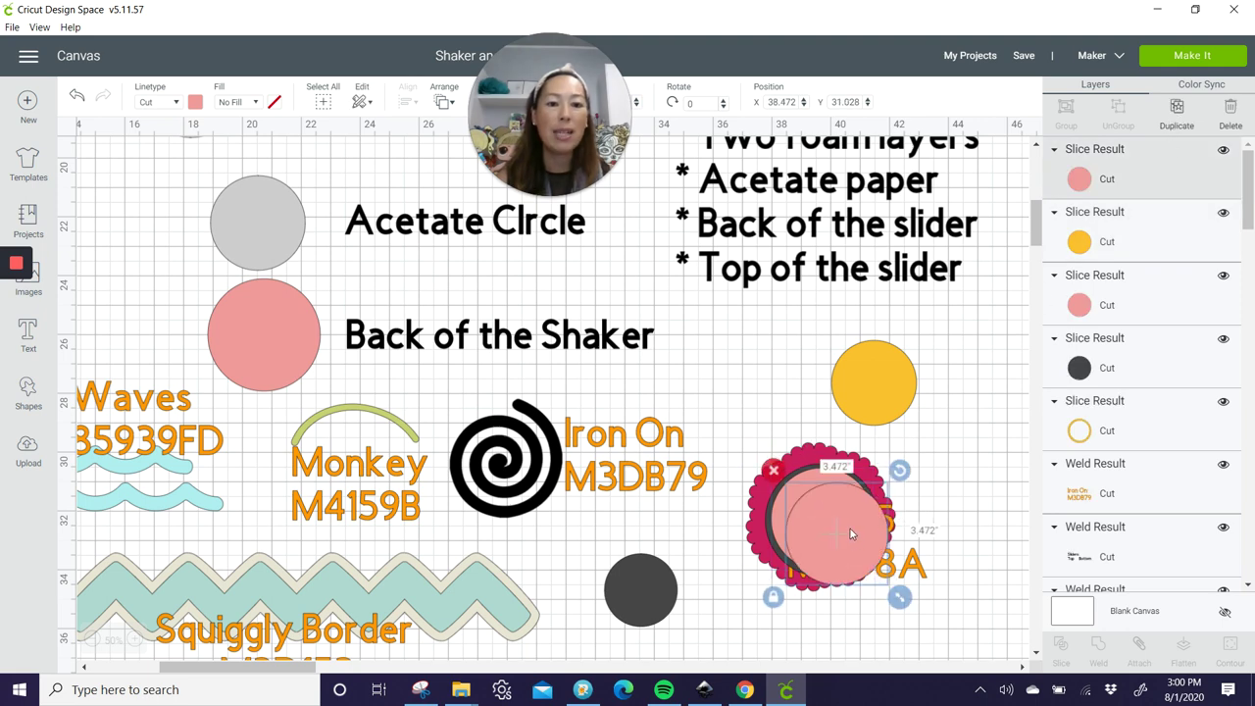
left_click_drag(849, 531, 824, 523)
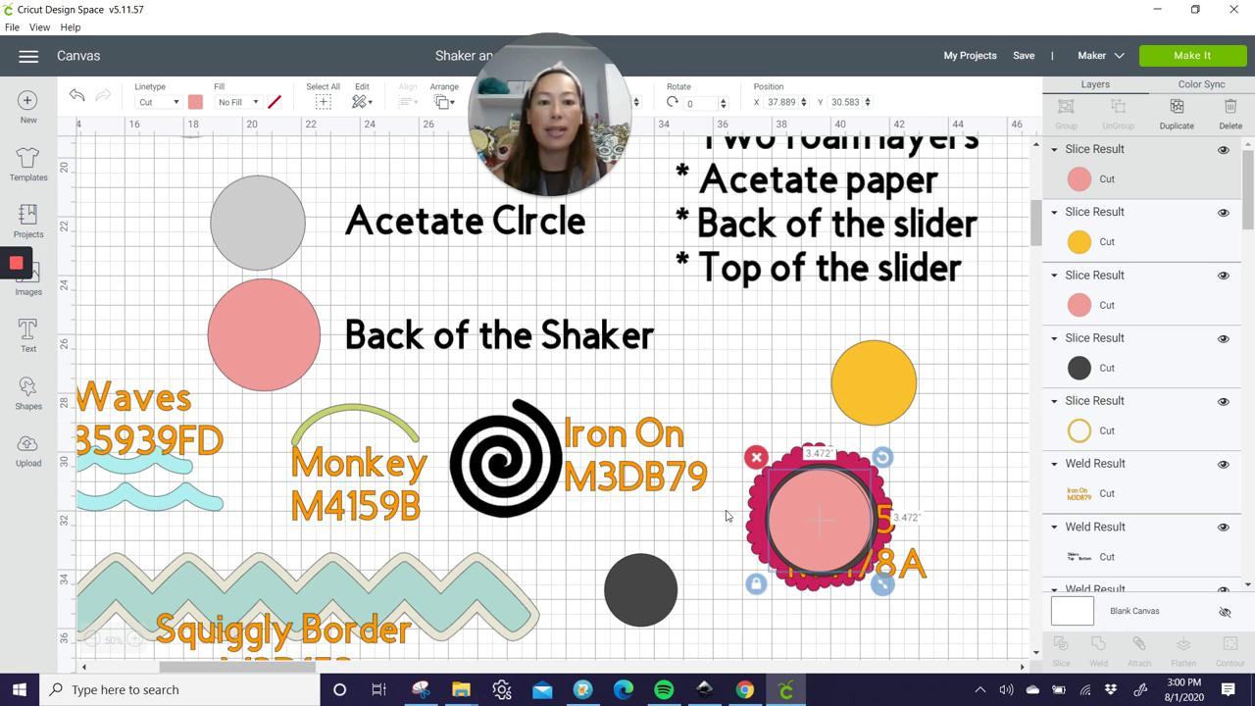
scroll(777, 533, "down", 3)
left_click_drag(790, 402, 717, 577)
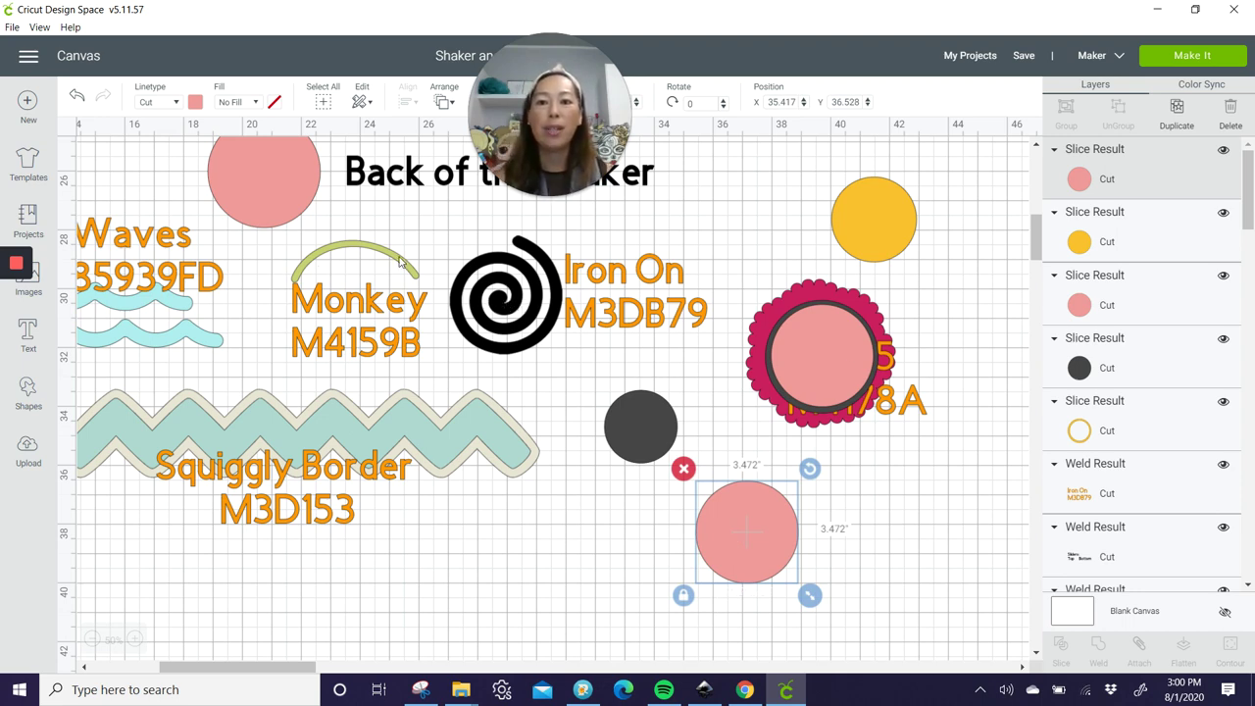
- Break the Squiggly Border into separate pieces by deleting it and undoing
left_click(311, 419)
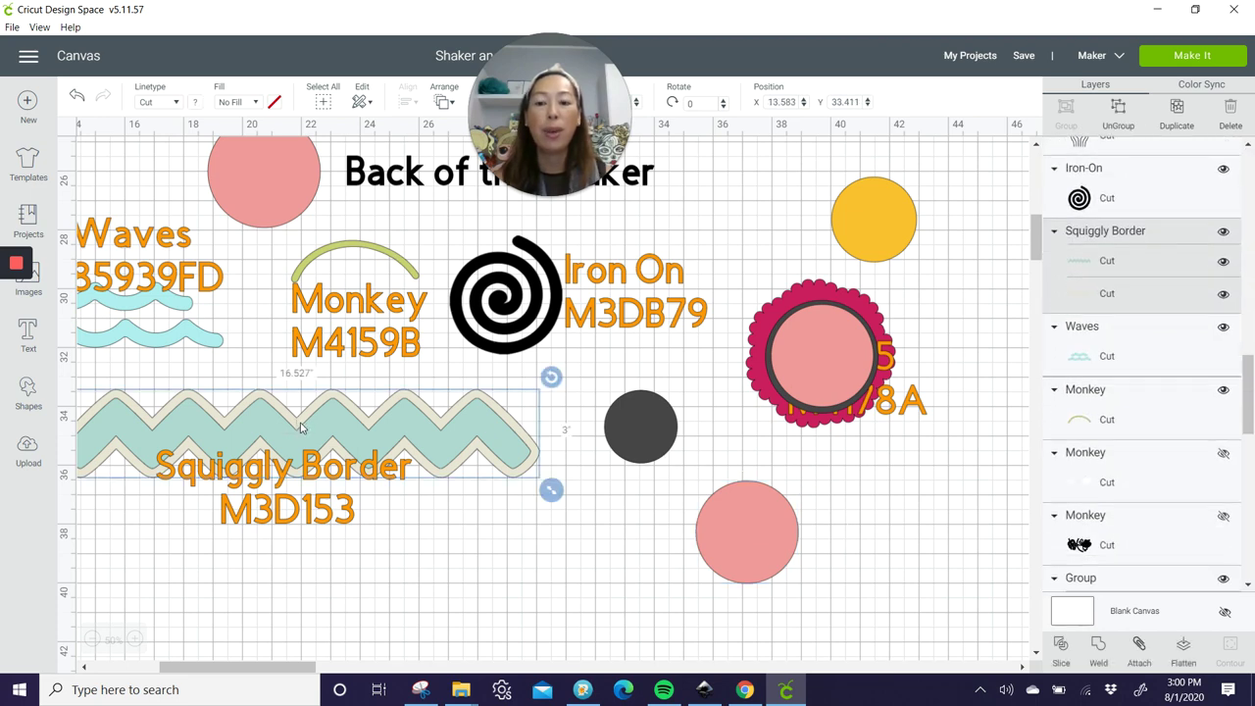
mouse_move(324, 426)
left_mouse_down()
mouse_move(397, 434)
mouse_move(379, 437)
mouse_move(597, 518)
mouse_move(608, 552)
mouse_move(588, 564)
left_mouse_up()
key("Delete")
key("ctrl+z")
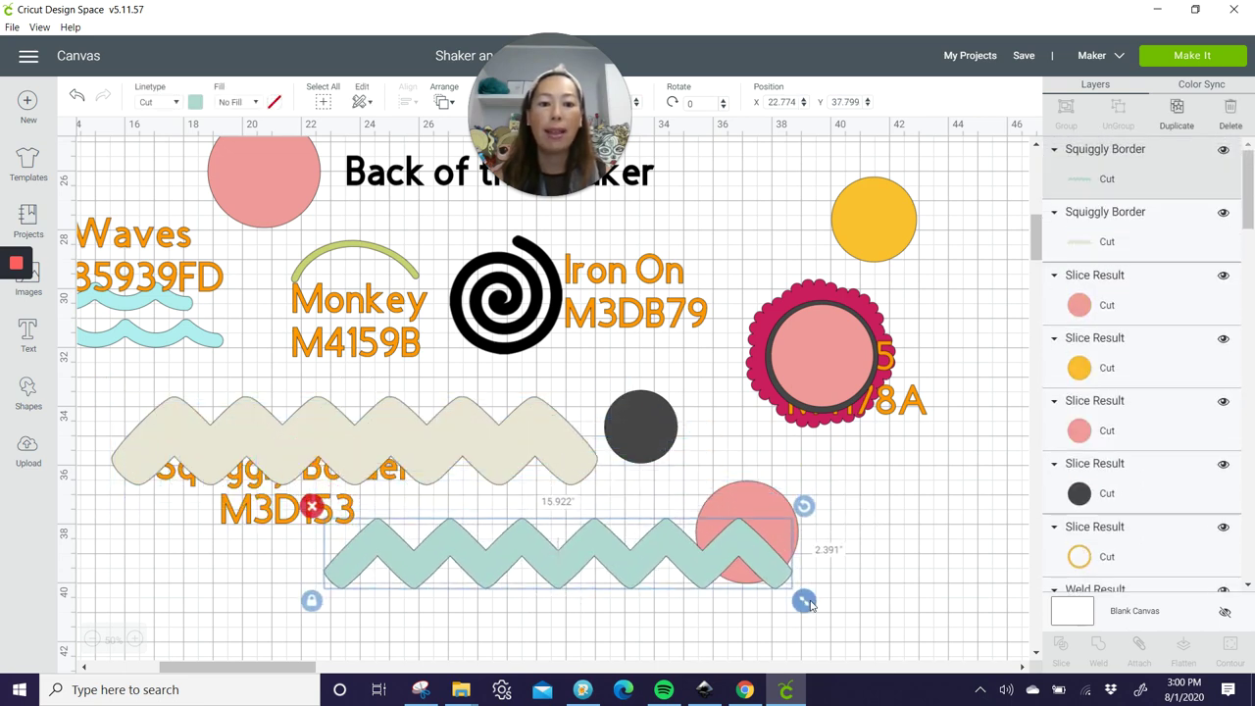
- Shrink the mint zigzag to about 2.7 inches wide and lay it across the lower pink circle
left_click_drag(804, 598, 504, 552)
left_click_drag(633, 529, 734, 530)
mouse_move(835, 552)
left_mouse_down()
mouse_move(740, 539)
mouse_move(780, 527)
mouse_move(624, 530)
left_mouse_up()
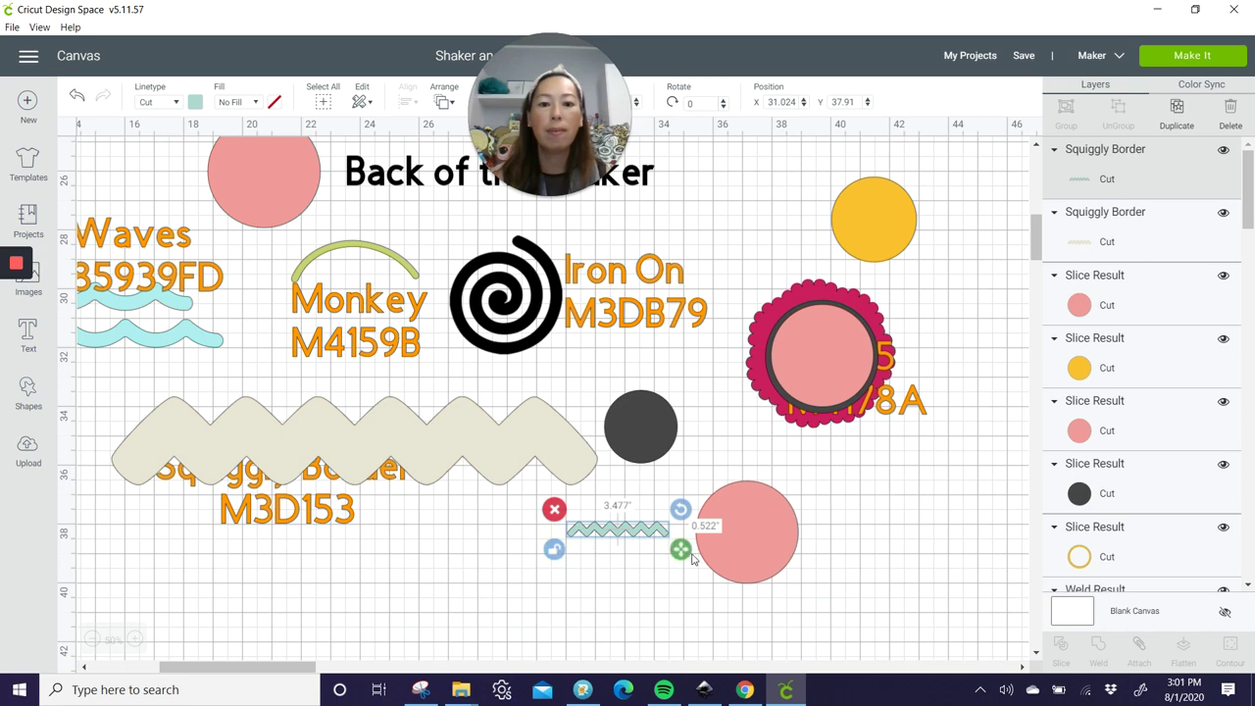
mouse_move(683, 557)
left_mouse_down()
mouse_move(661, 563)
mouse_move(634, 537)
mouse_move(764, 533)
left_mouse_up()
mouse_move(650, 512)
left_mouse_down()
mouse_move(798, 560)
mouse_move(777, 549)
left_mouse_up()
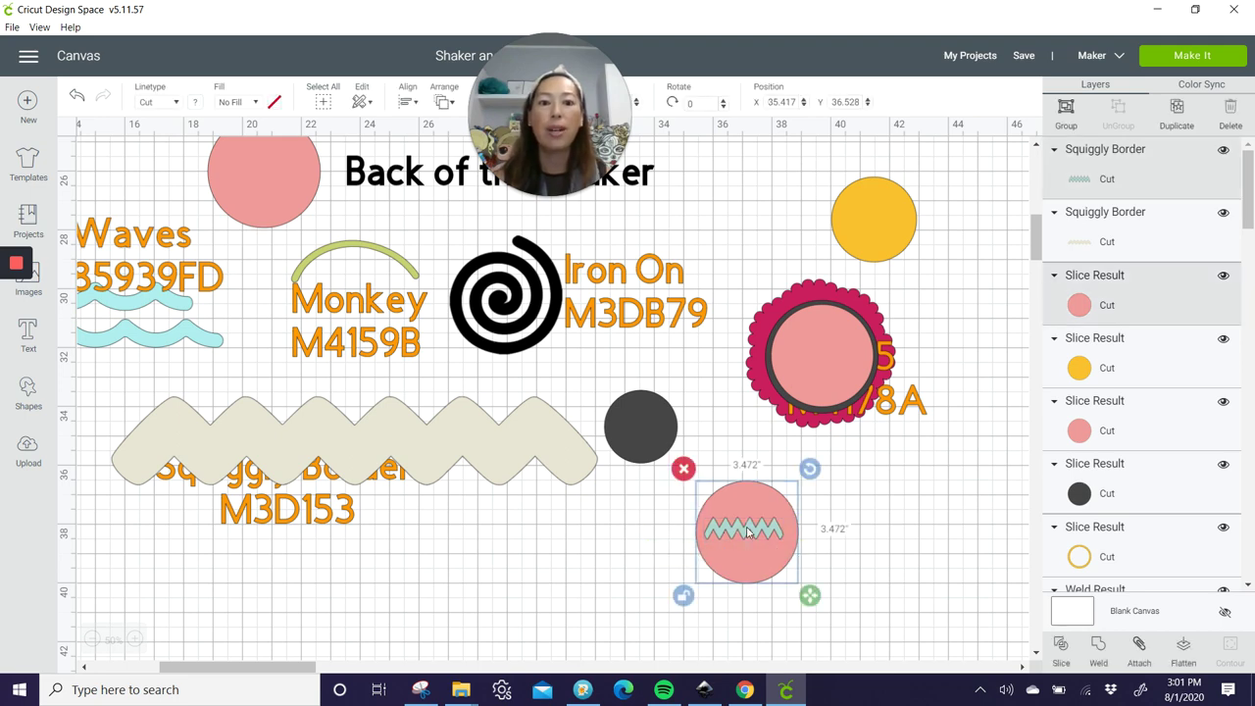
left_click(137, 339)
- Nudge the Iron-On spiral slightly left and move the Superkilen Large wavy lines below their label
left_click_drag(307, 672, 281, 671)
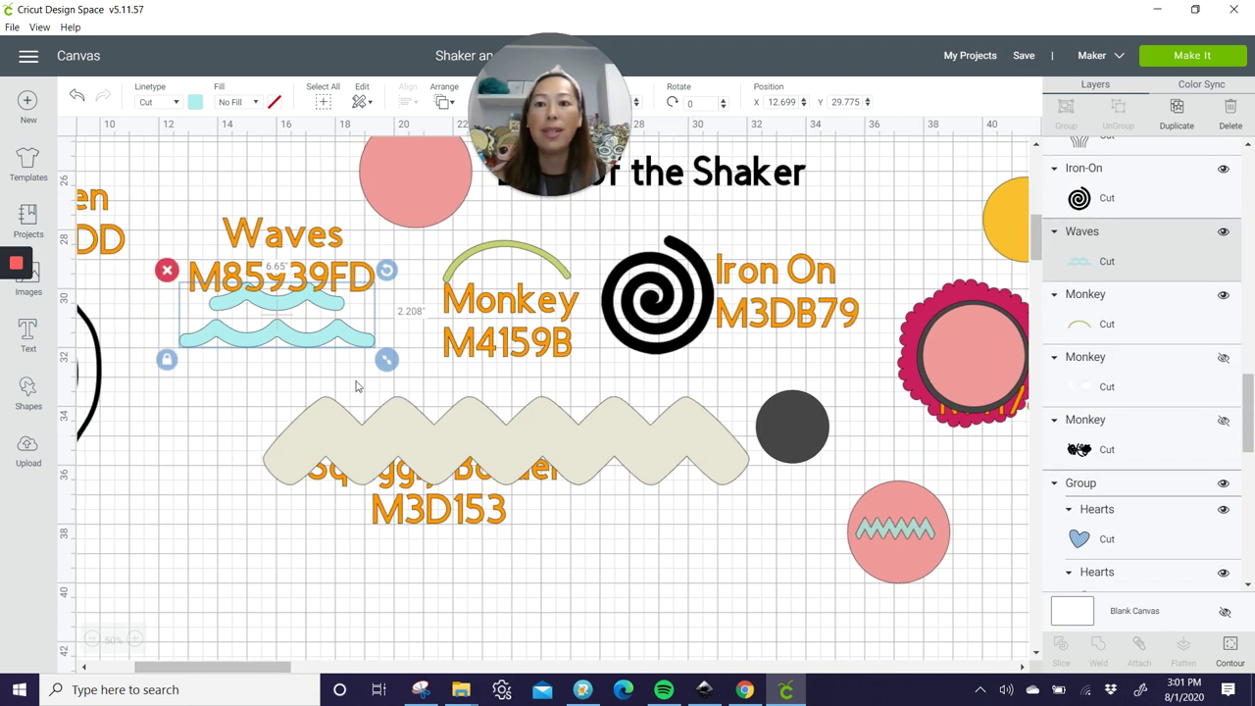
left_click(259, 203)
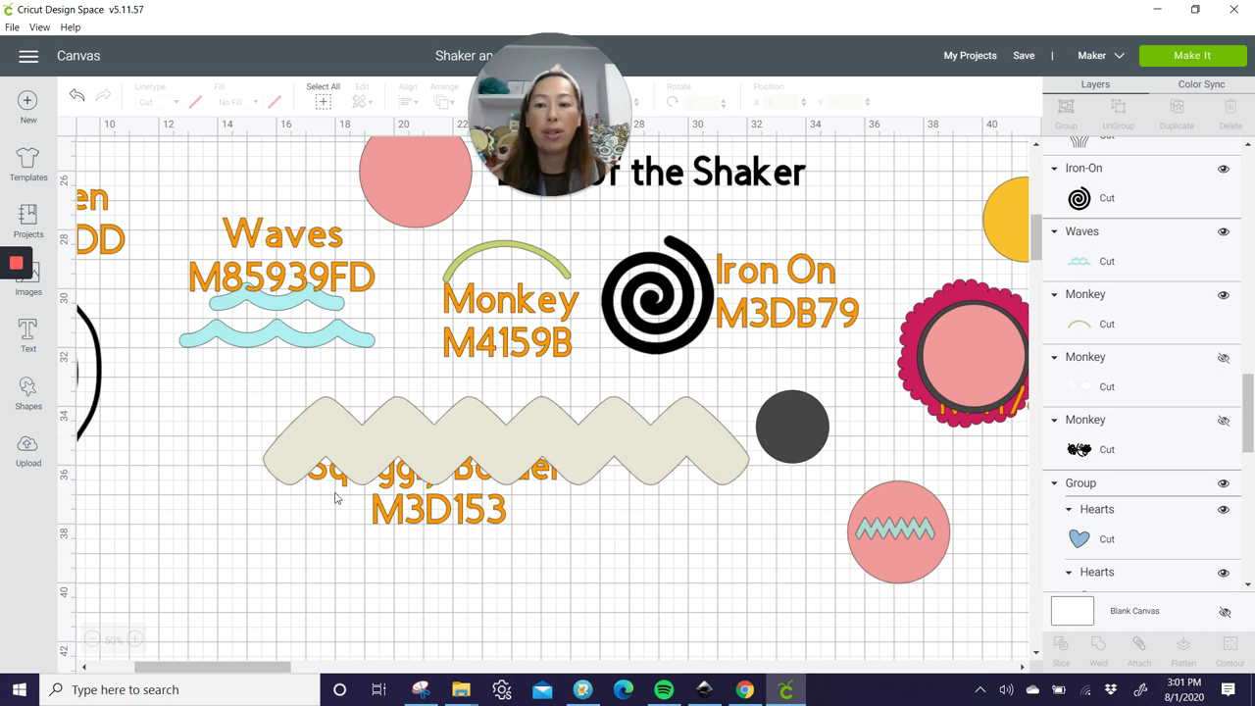
left_click_drag(240, 673, 220, 672)
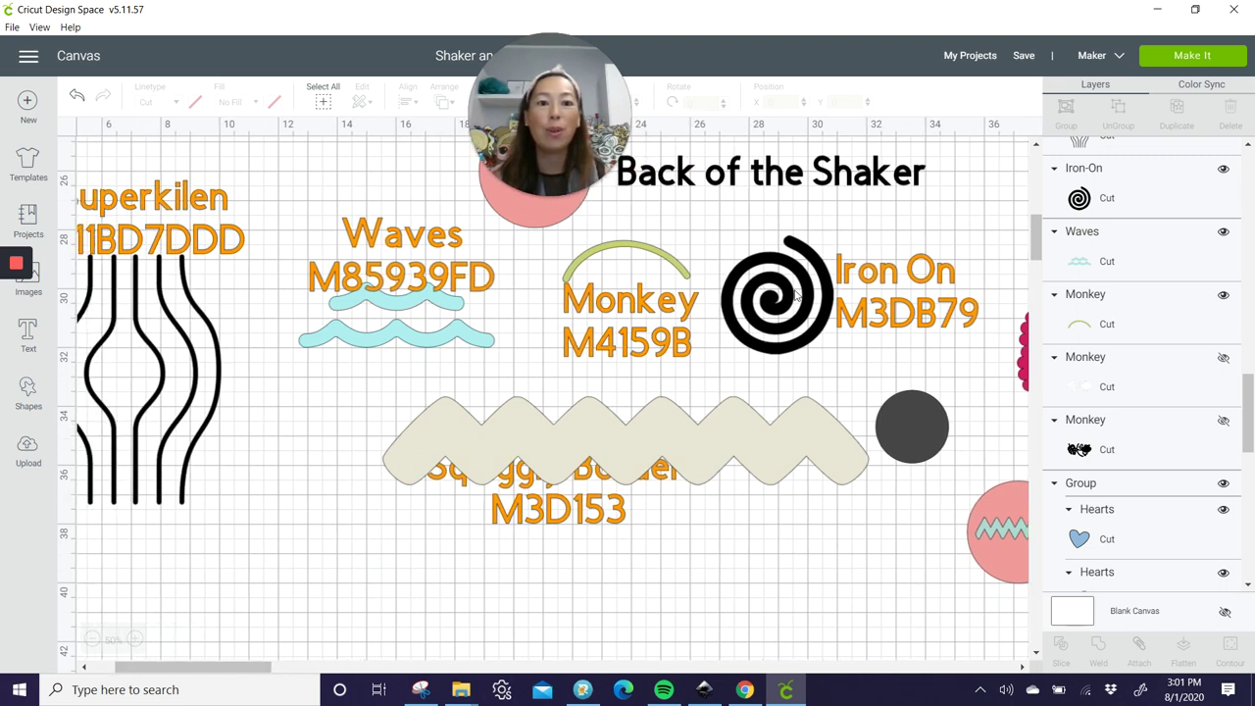
left_click(815, 260)
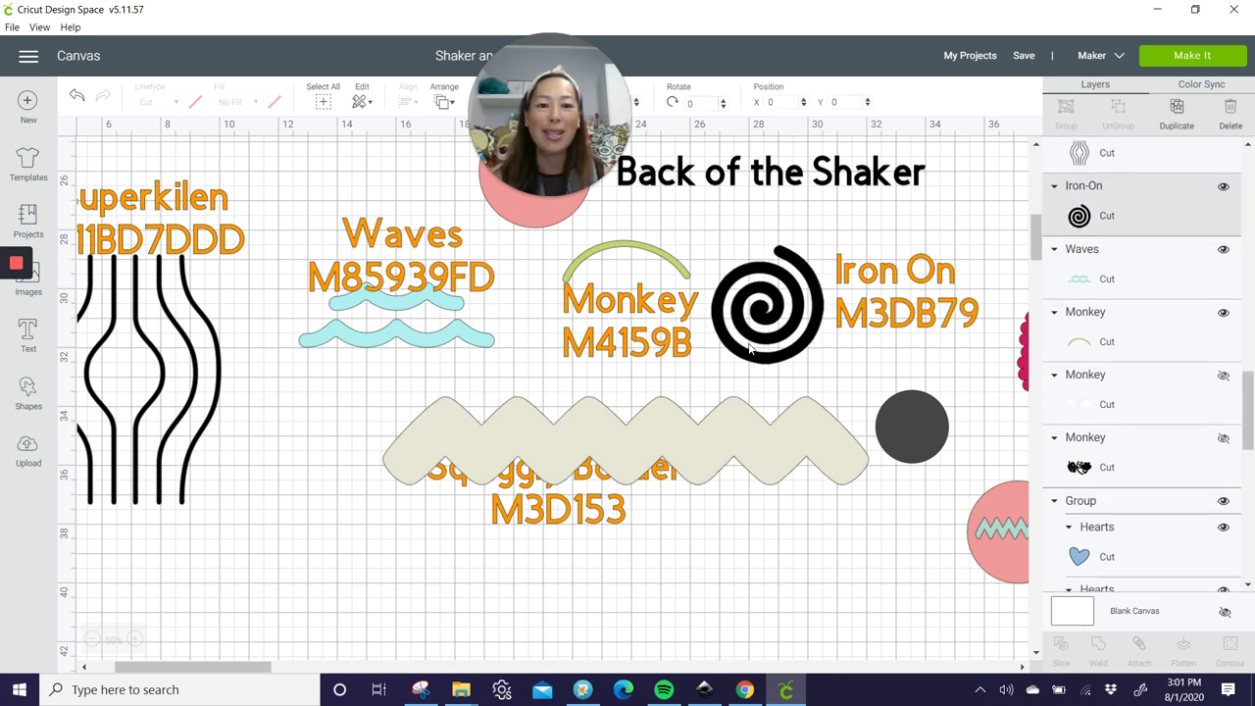
left_click_drag(778, 311, 753, 333)
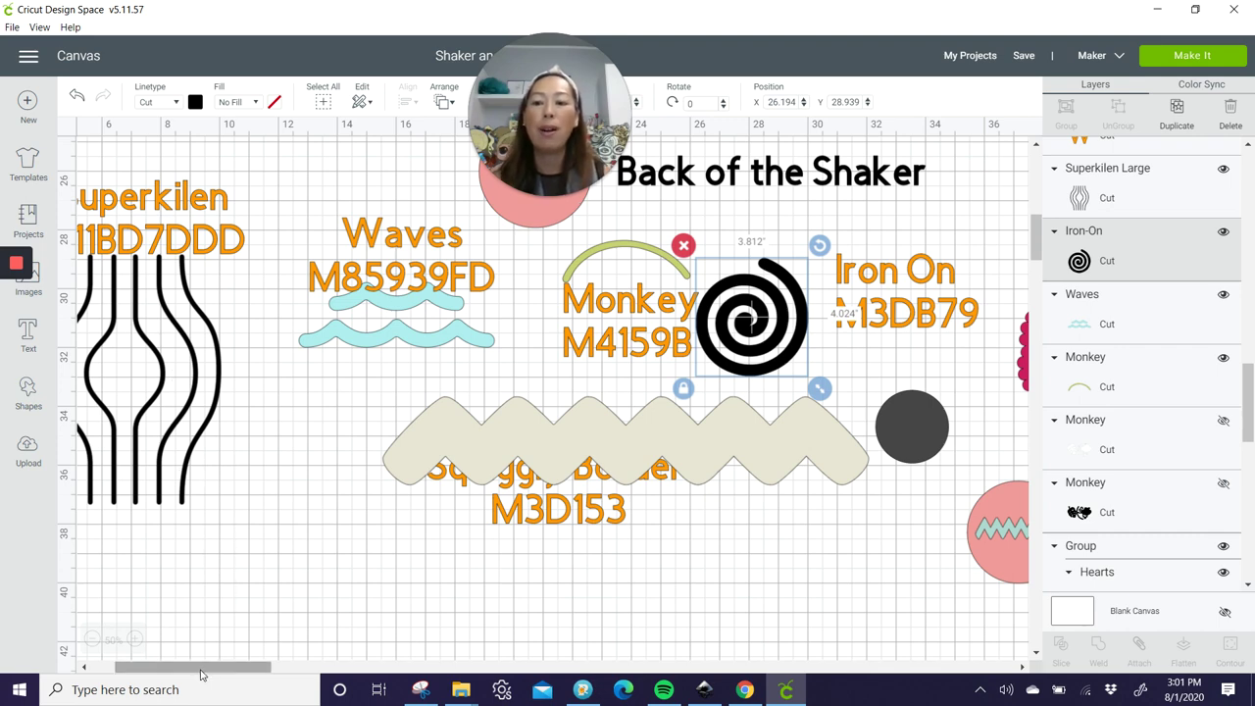
left_click_drag(204, 672, 181, 673)
mouse_move(262, 336)
left_mouse_down()
mouse_move(242, 349)
mouse_move(245, 407)
left_mouse_up()
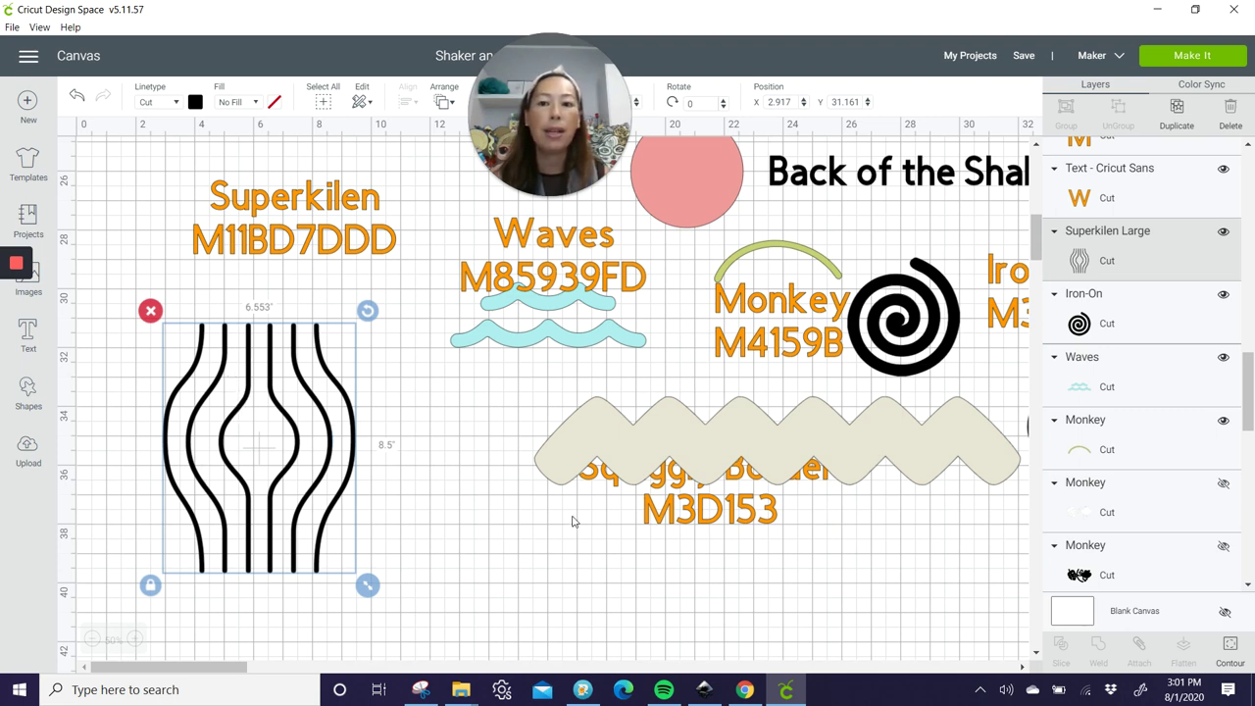
- Hide the fourth, fifth, sixth and leftmost Superkilen wavy lines, leaving a 2.197-inch-wide pair
left_click(1230, 647)
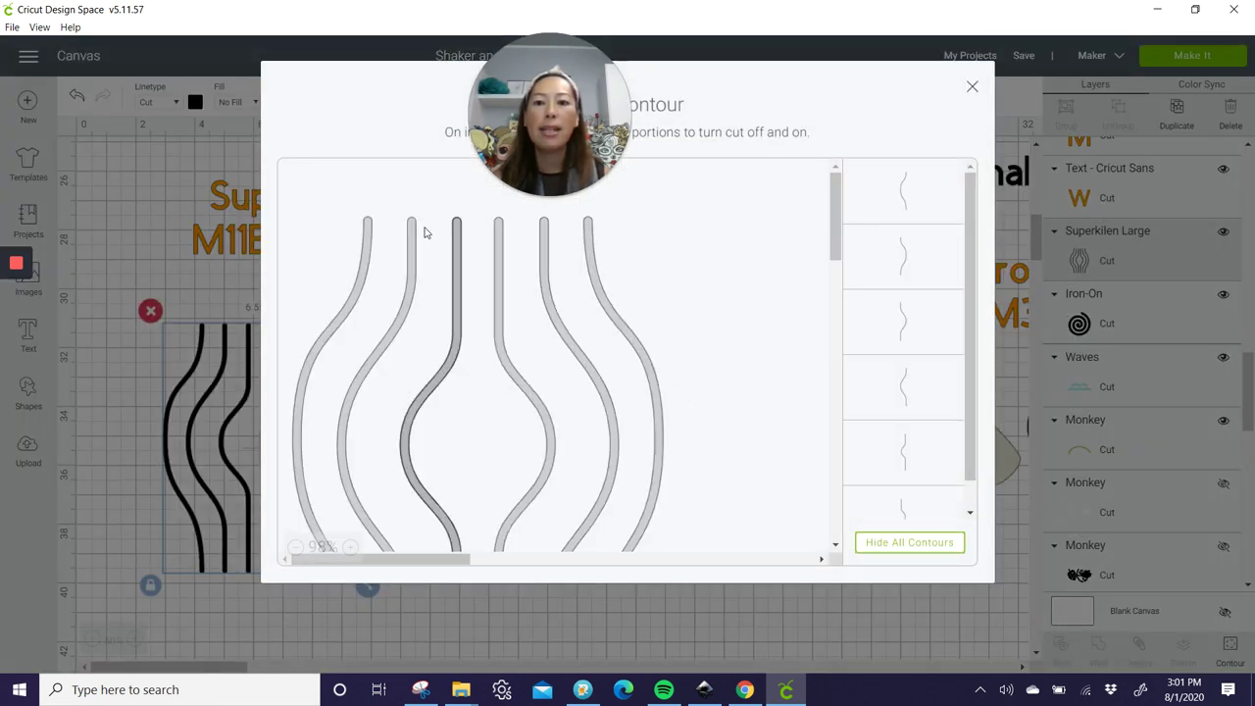
left_click(339, 332)
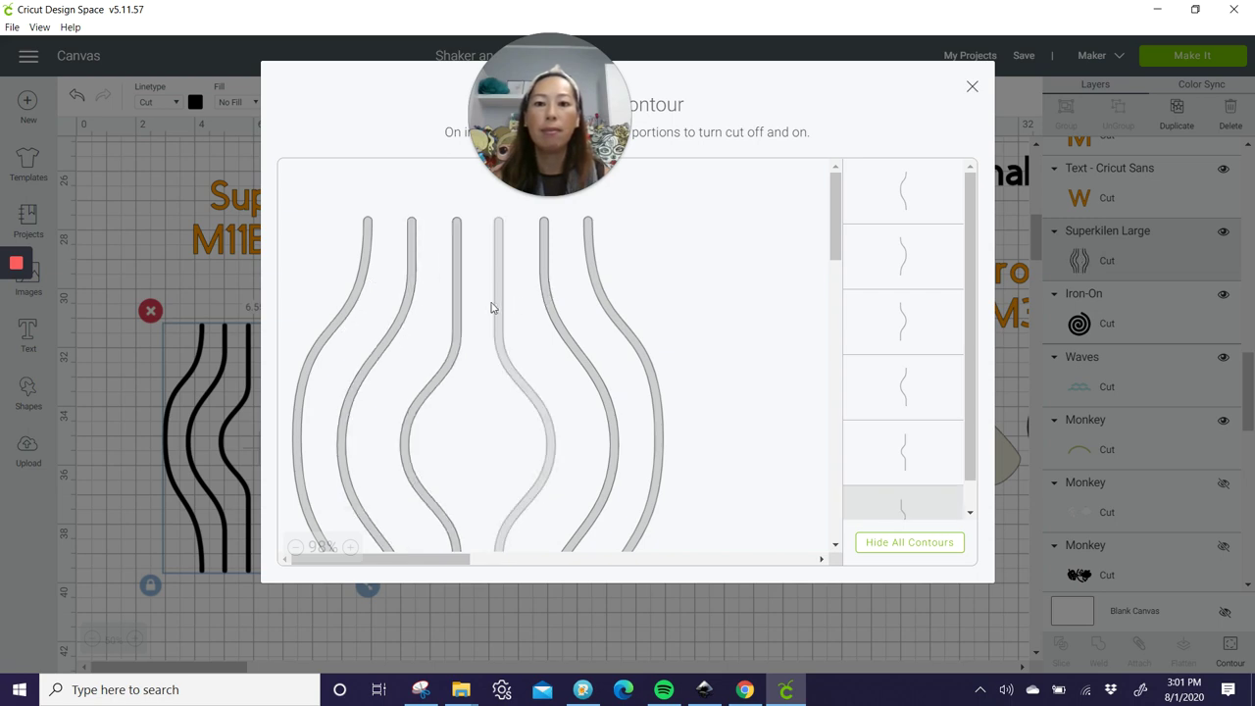
left_click(610, 426)
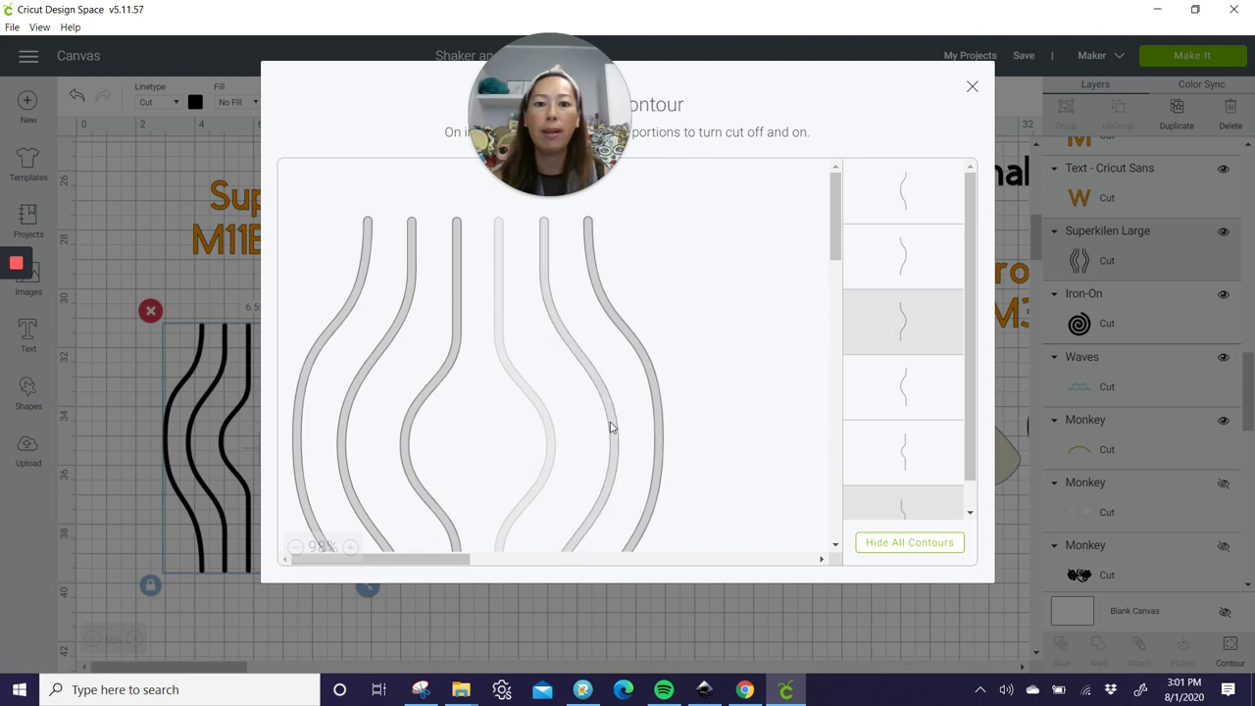
left_click(653, 424)
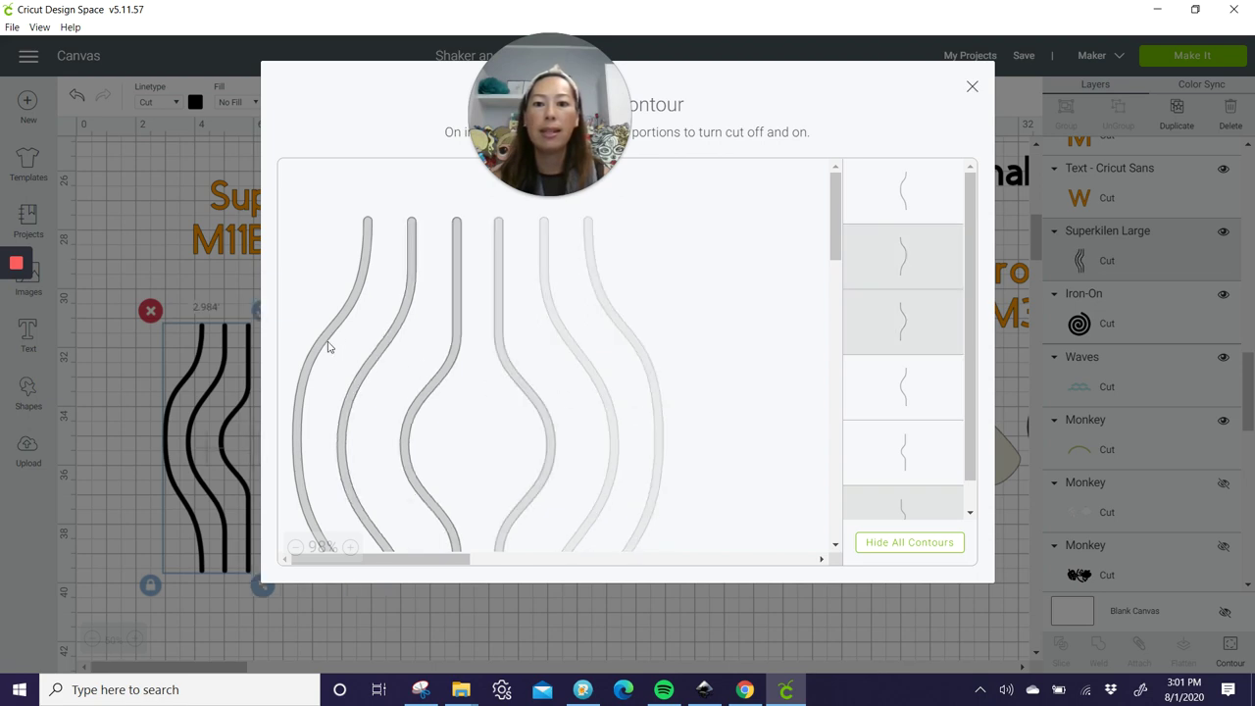
scroll(362, 250, "down", 5)
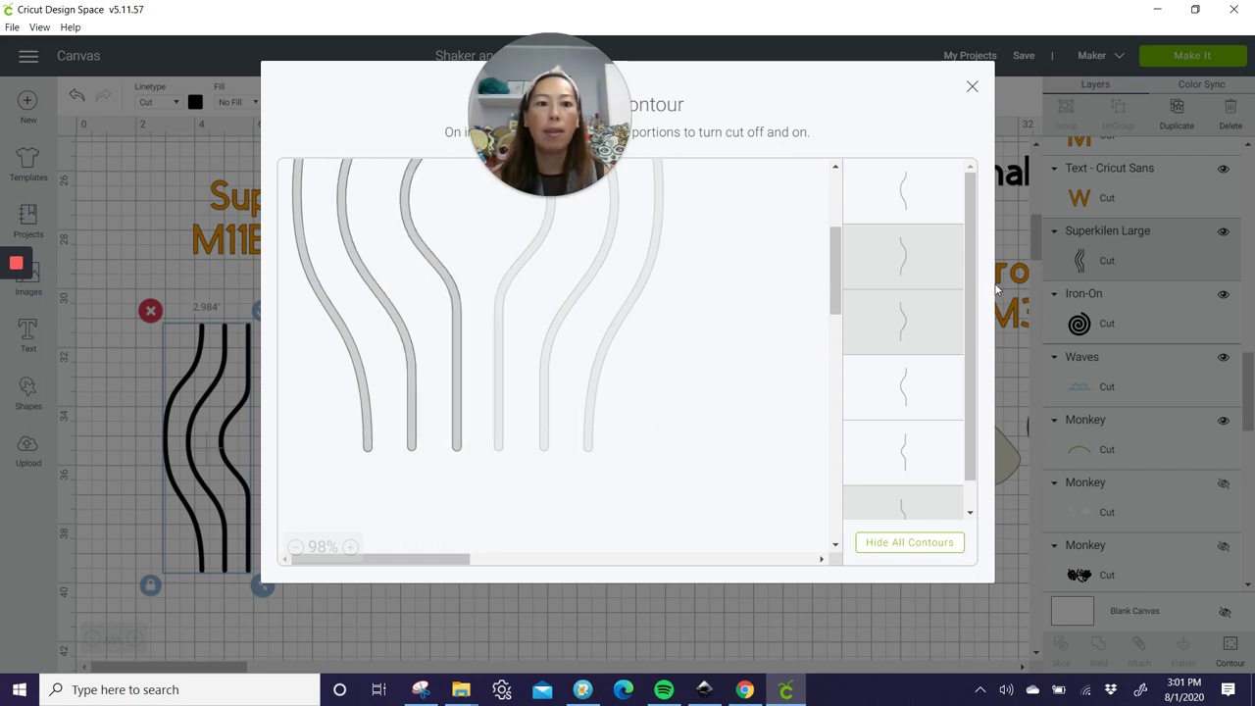
left_click(905, 201)
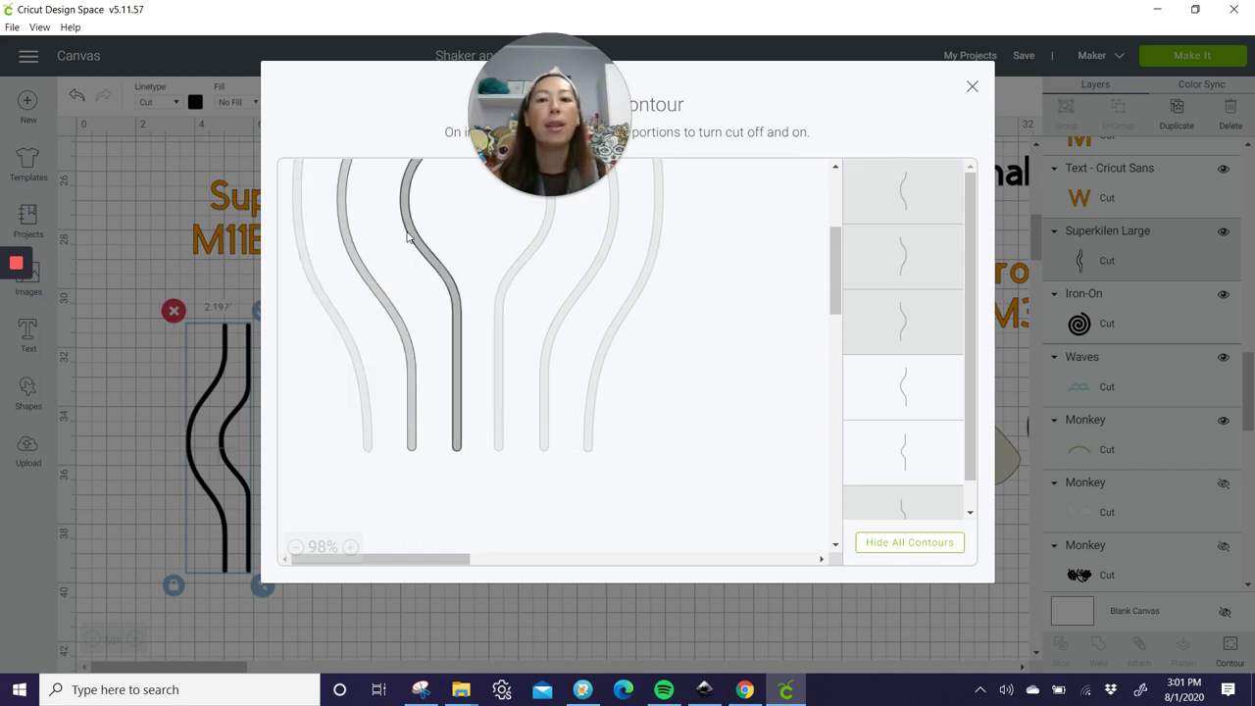
- Close Hide Contour and cap both ends of the line pair with small unlocked rectangles
left_click(973, 91)
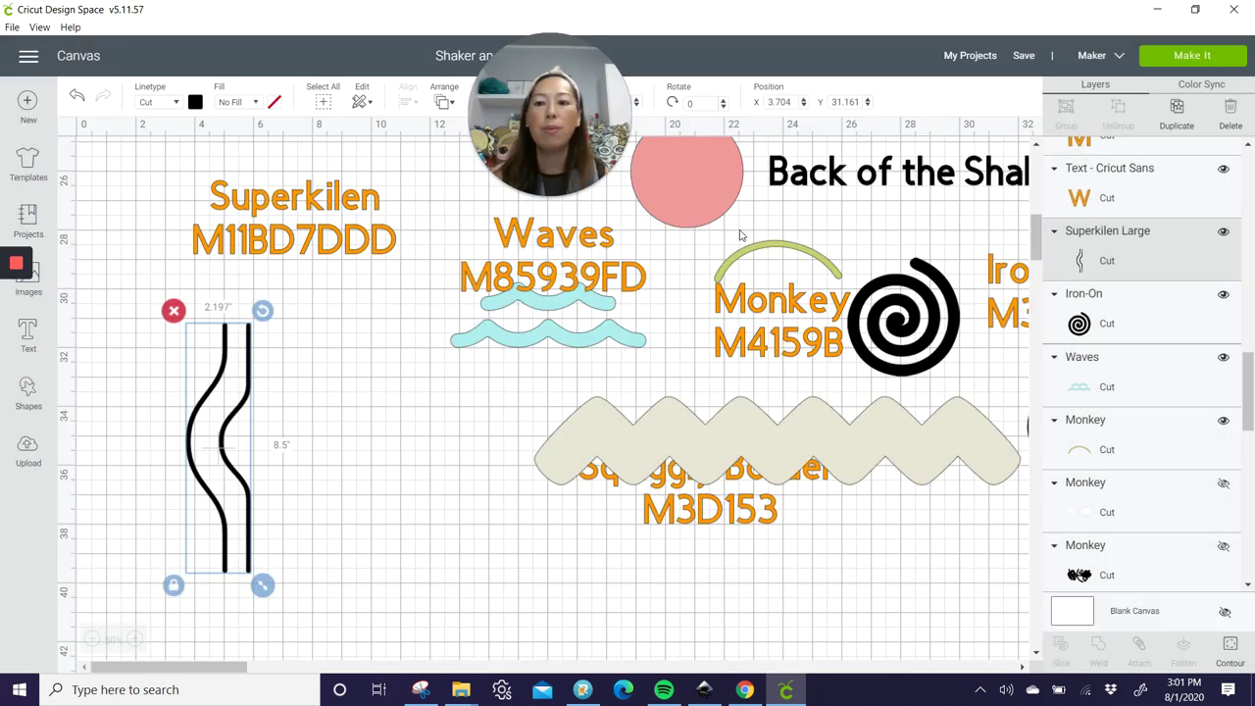
left_click(47, 394)
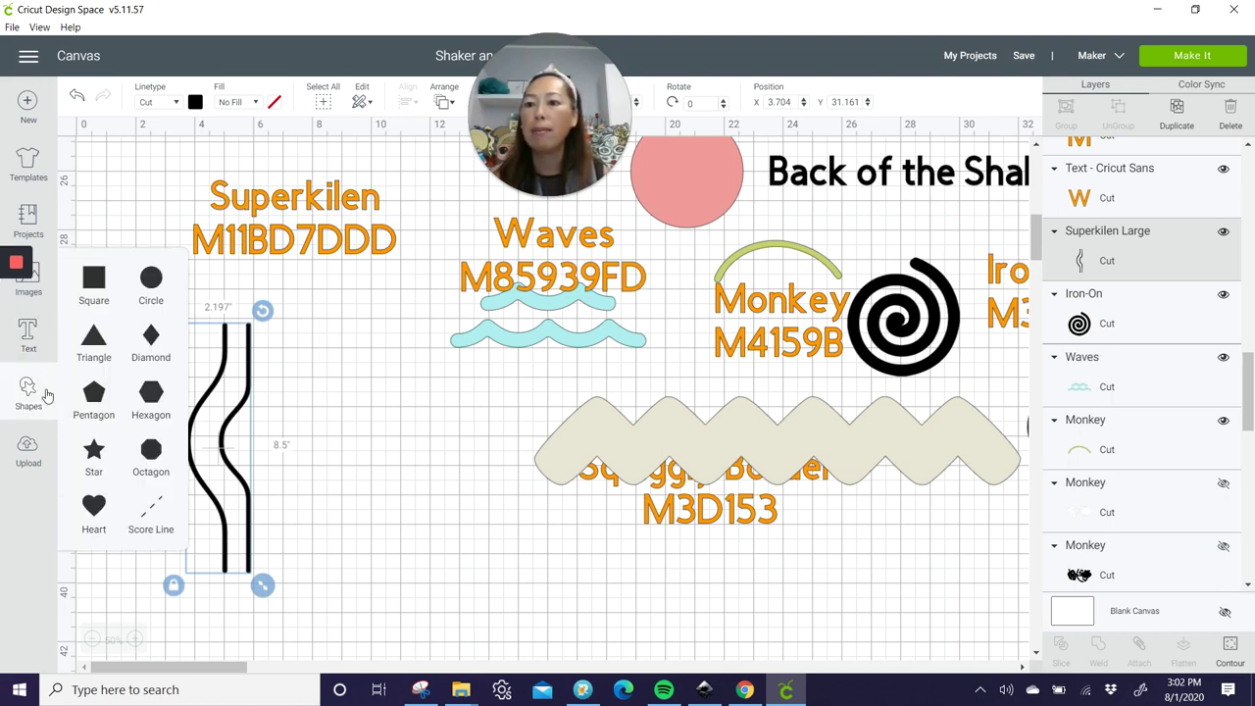
left_click(94, 282)
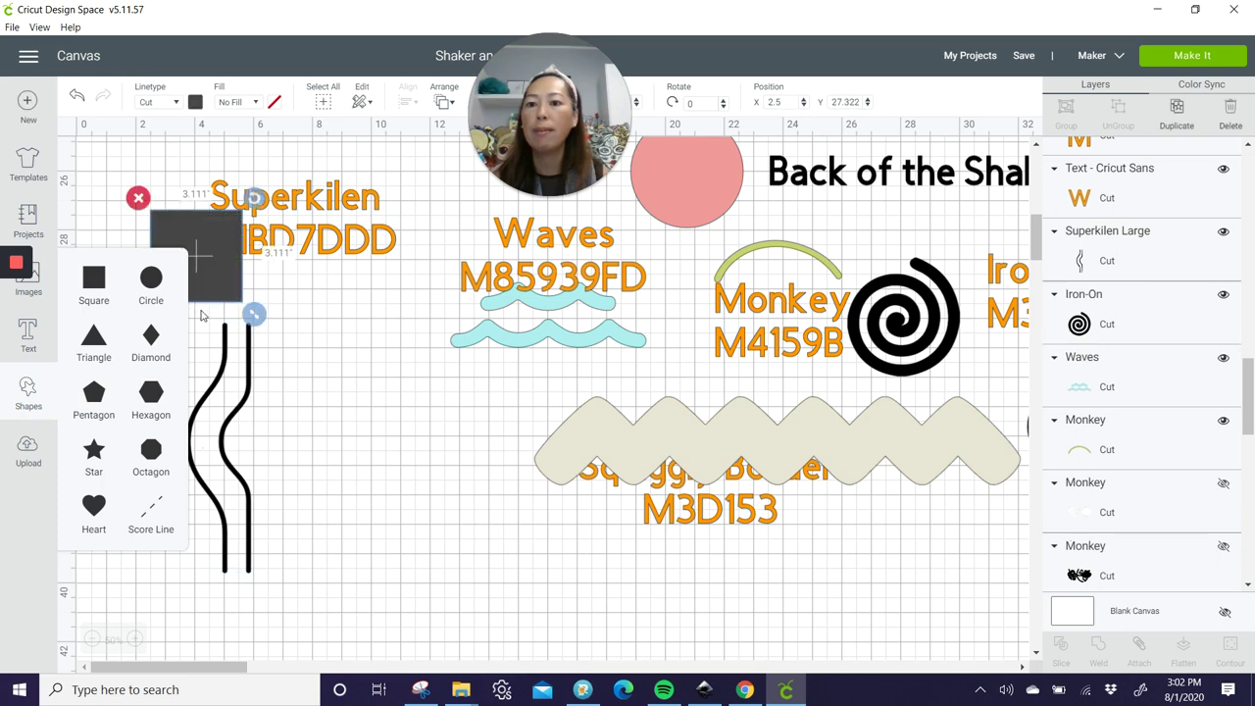
mouse_move(233, 309)
left_mouse_down()
mouse_move(272, 395)
mouse_move(237, 390)
mouse_move(238, 327)
left_mouse_up()
left_click(184, 351)
left_click(1175, 113)
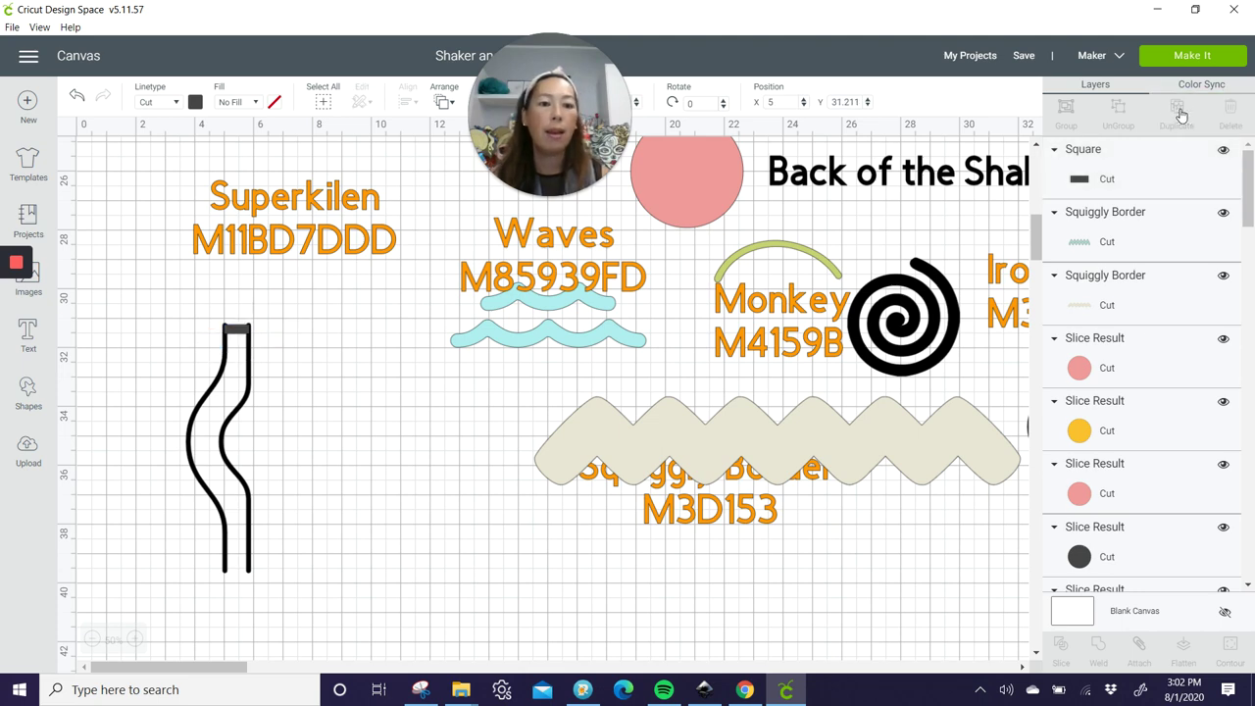
left_click_drag(255, 338, 242, 575)
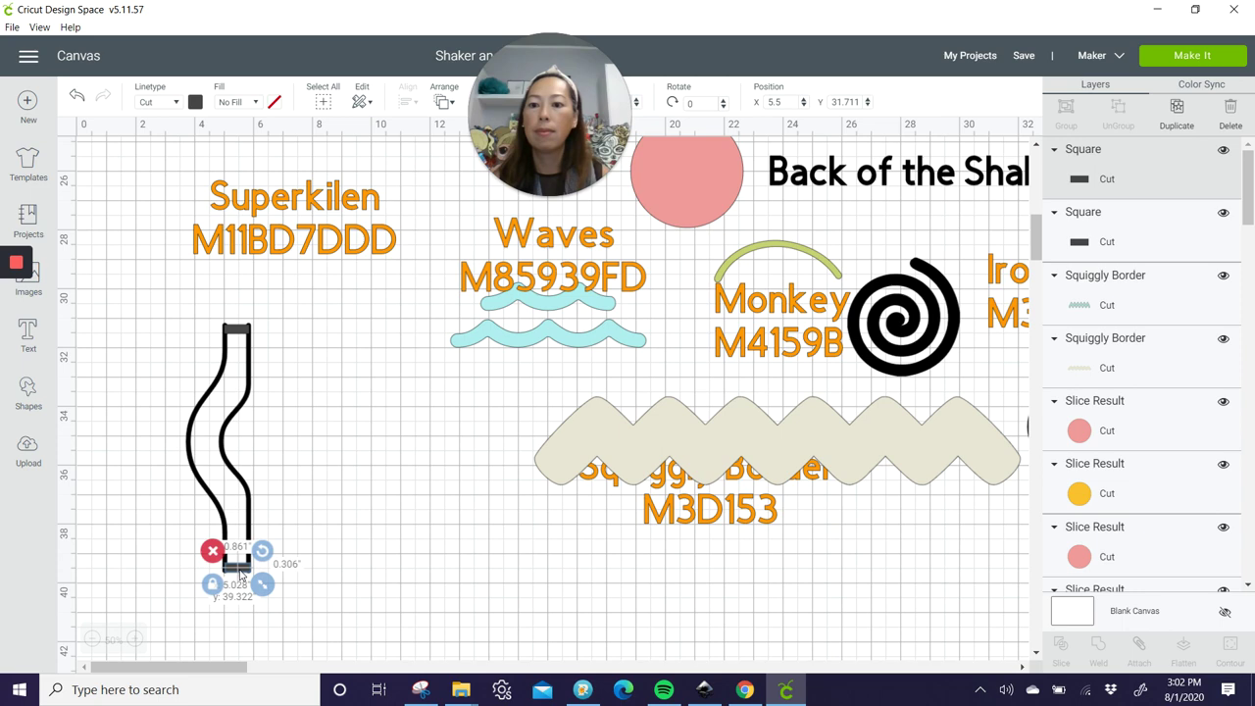
- Weld the lines and caps into one track and rotate it horizontal at 1.878 × 0.507 inches
mouse_move(153, 314)
left_mouse_down()
mouse_move(300, 435)
mouse_move(331, 586)
left_mouse_up()
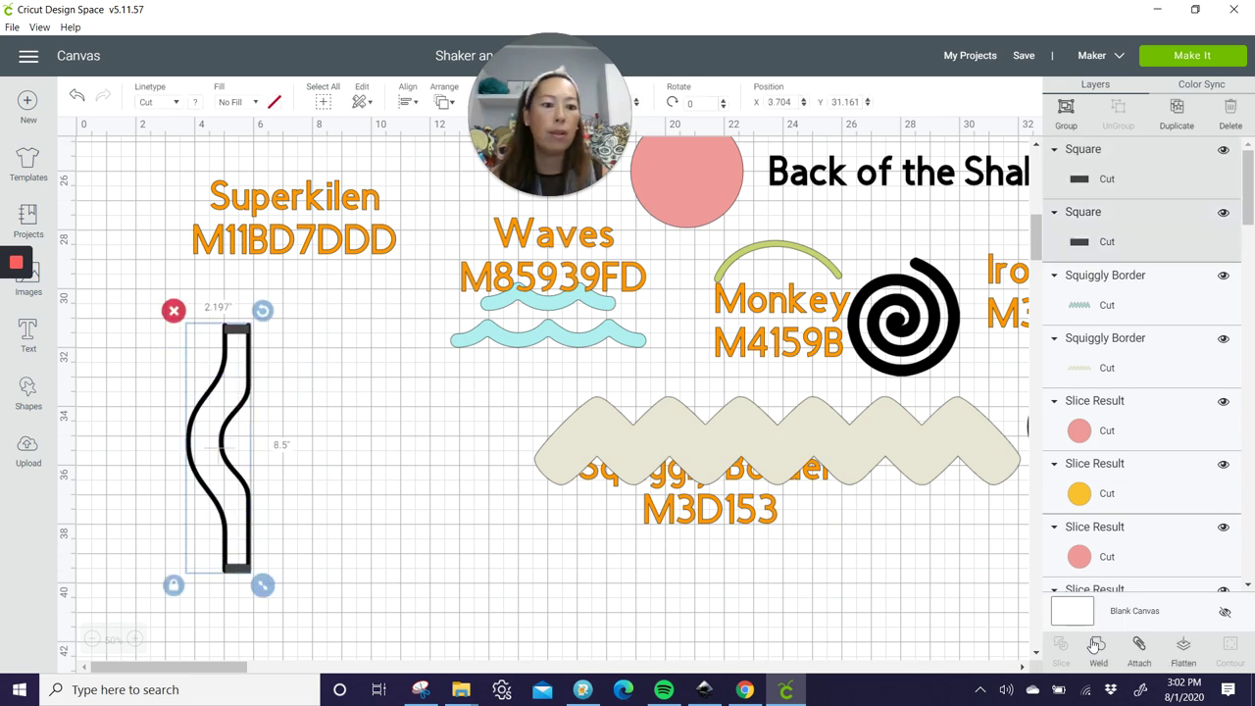
left_click(235, 340)
mouse_move(263, 310)
left_mouse_down()
mouse_move(359, 471)
mouse_move(344, 513)
mouse_move(380, 476)
mouse_move(268, 484)
mouse_move(201, 447)
mouse_move(280, 429)
mouse_move(484, 441)
left_mouse_up()
left_click(327, 474)
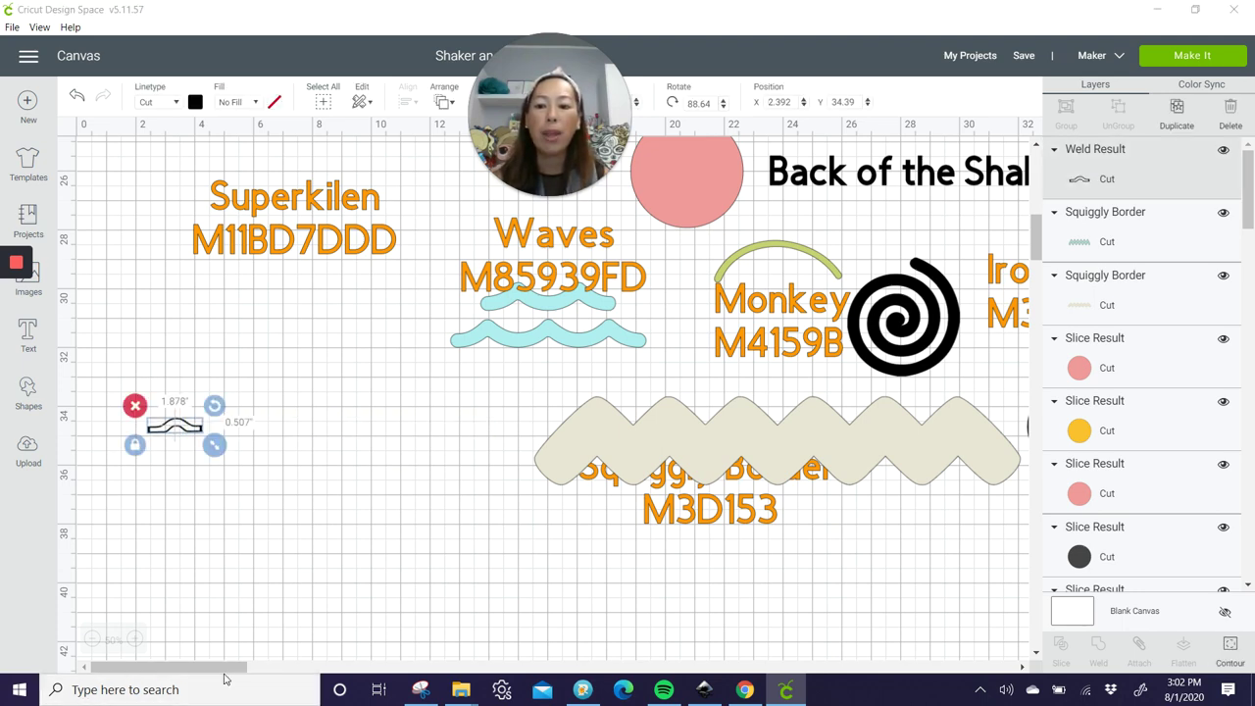
- Move the squiggly border off the pink circle
left_click_drag(260, 668, 388, 668)
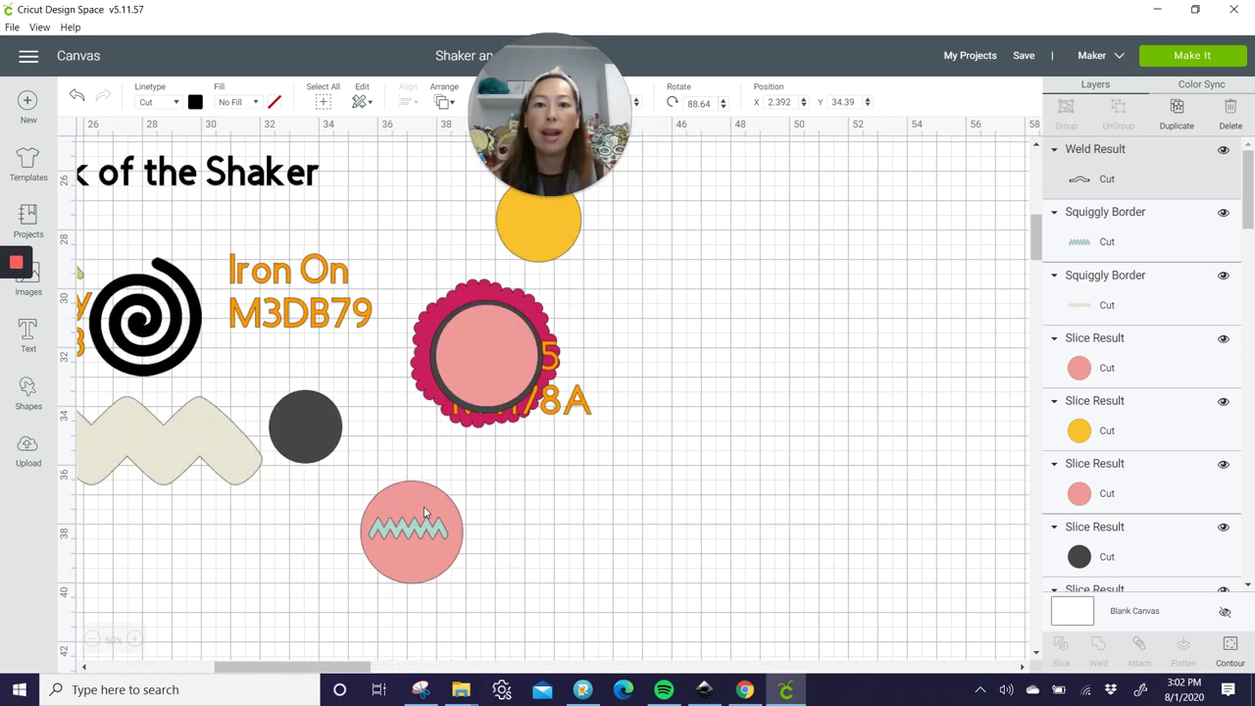
left_click(413, 535)
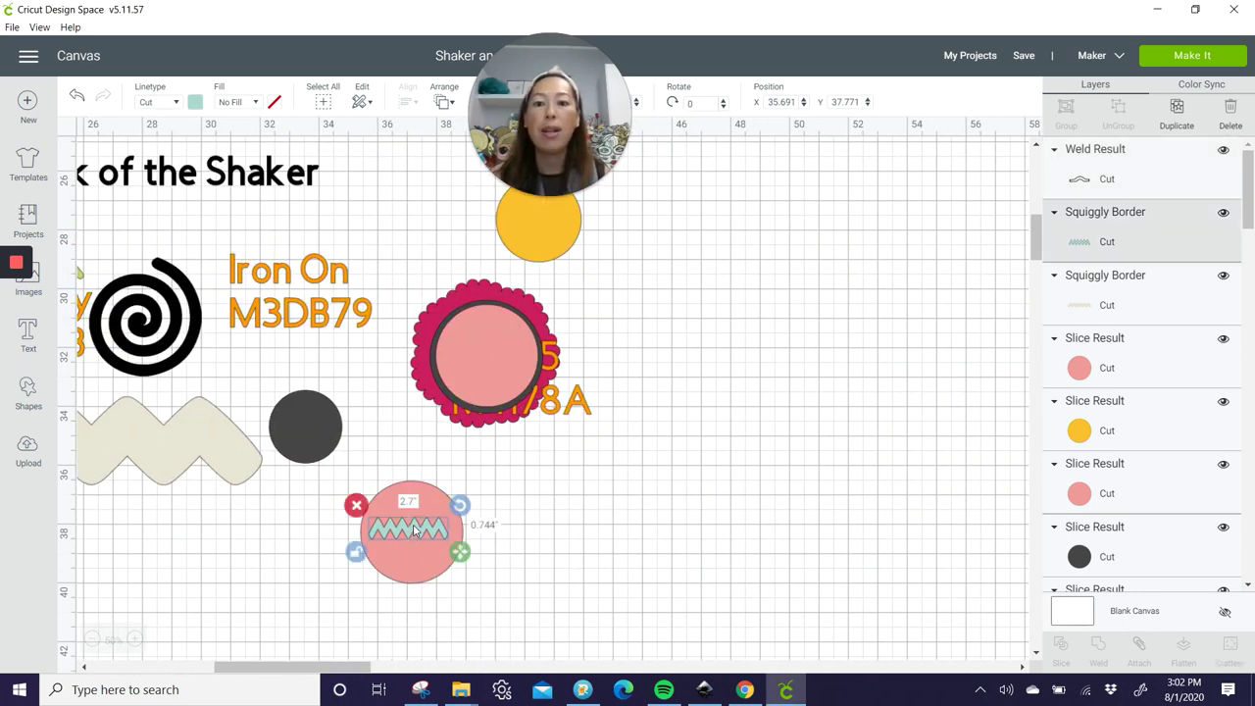
mouse_move(414, 535)
left_mouse_down()
mouse_move(358, 333)
mouse_move(262, 502)
left_mouse_up()
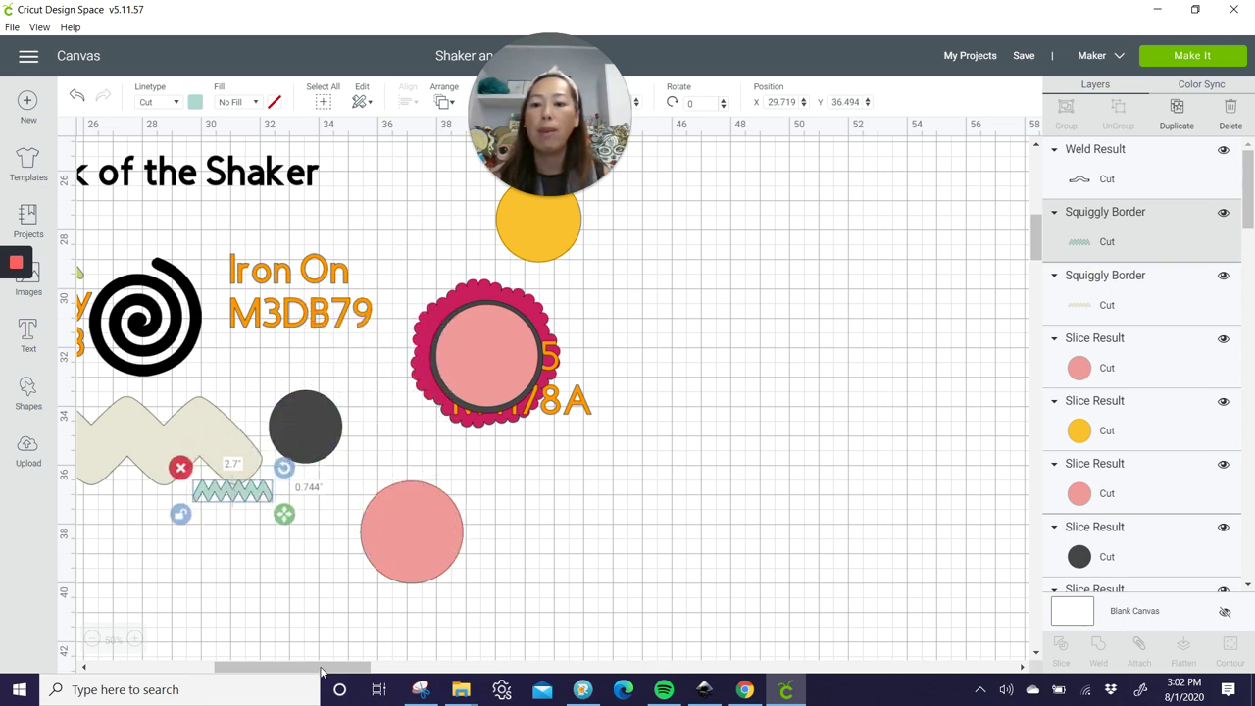
- Place the green Monkey arc on the pink circle, shrink it, and send it to front
left_click_drag(303, 675, 277, 674)
left_click(191, 253)
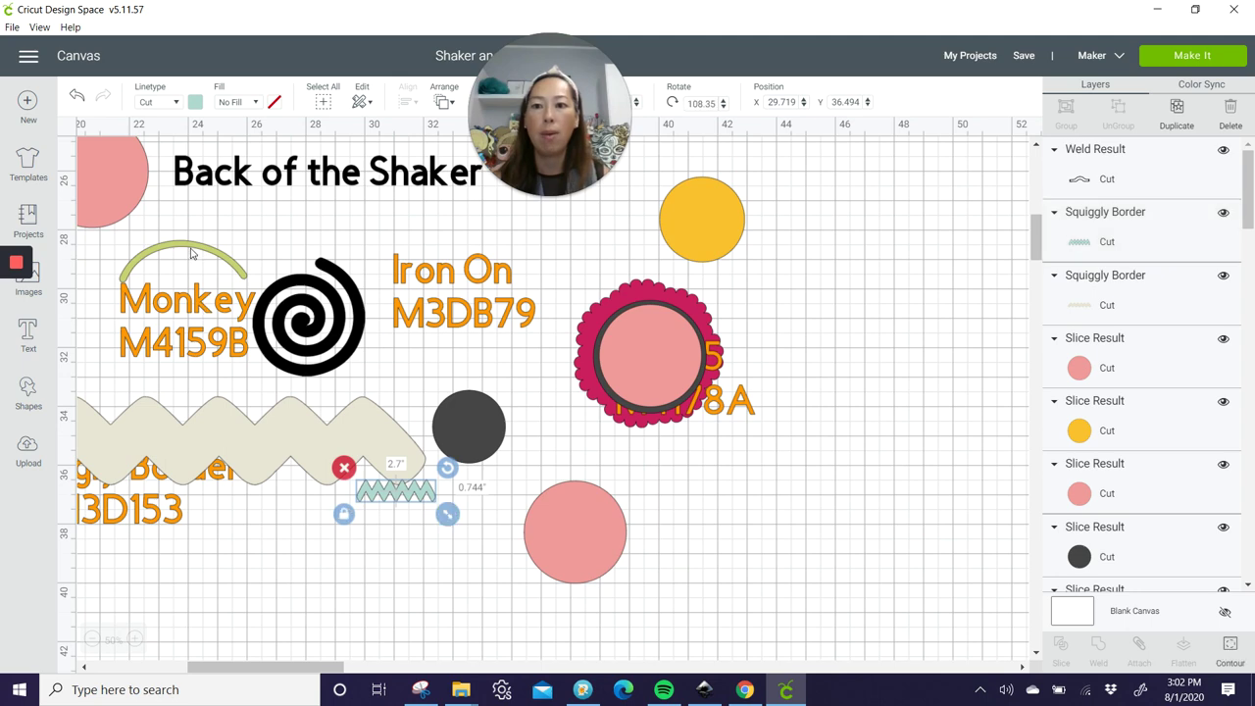
left_click_drag(191, 253, 559, 395)
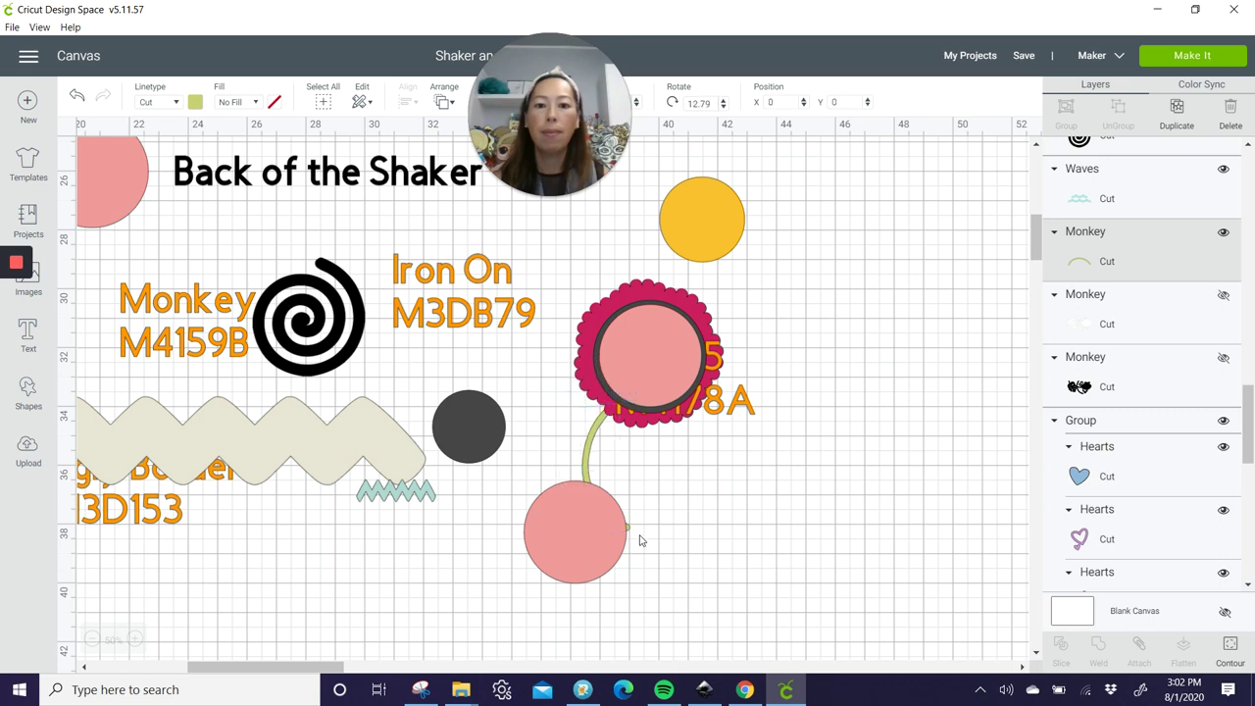
left_click_drag(628, 507, 562, 527)
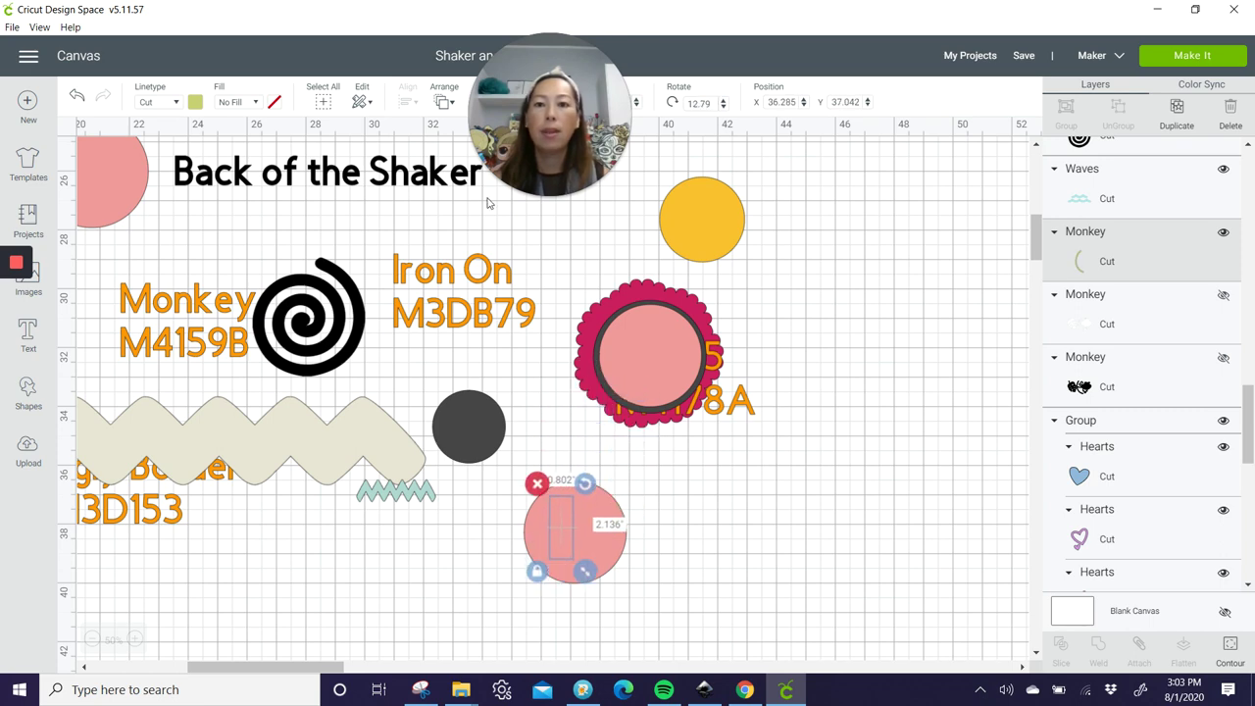
left_click(442, 103)
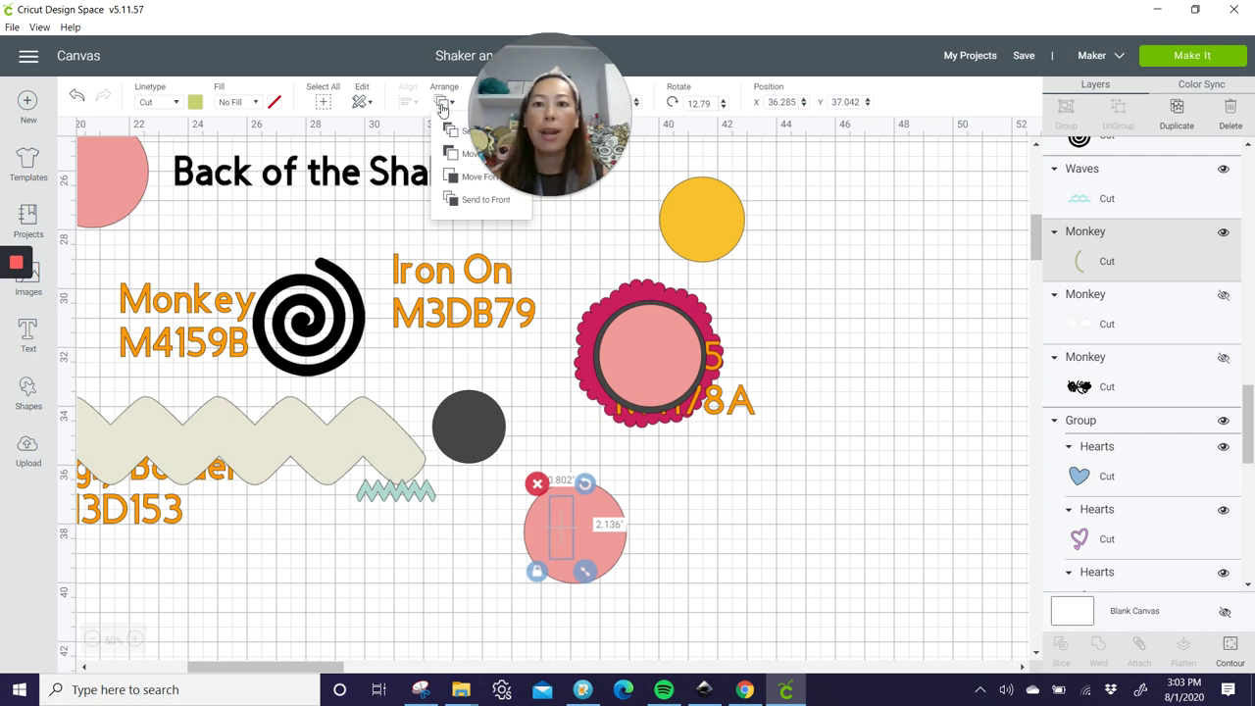
left_click(458, 197)
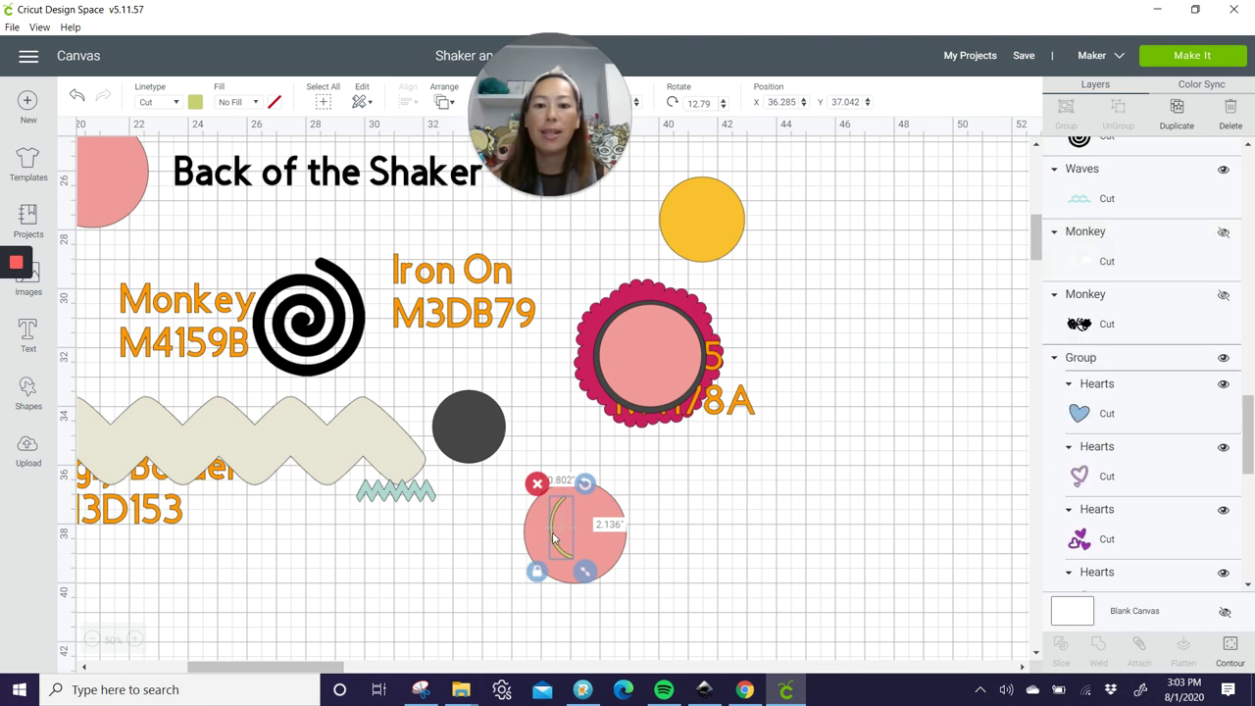
- Fit the arc to about 1.275 × 2.525 inches along the circle's left edge, then select both
left_click_drag(554, 537, 545, 539)
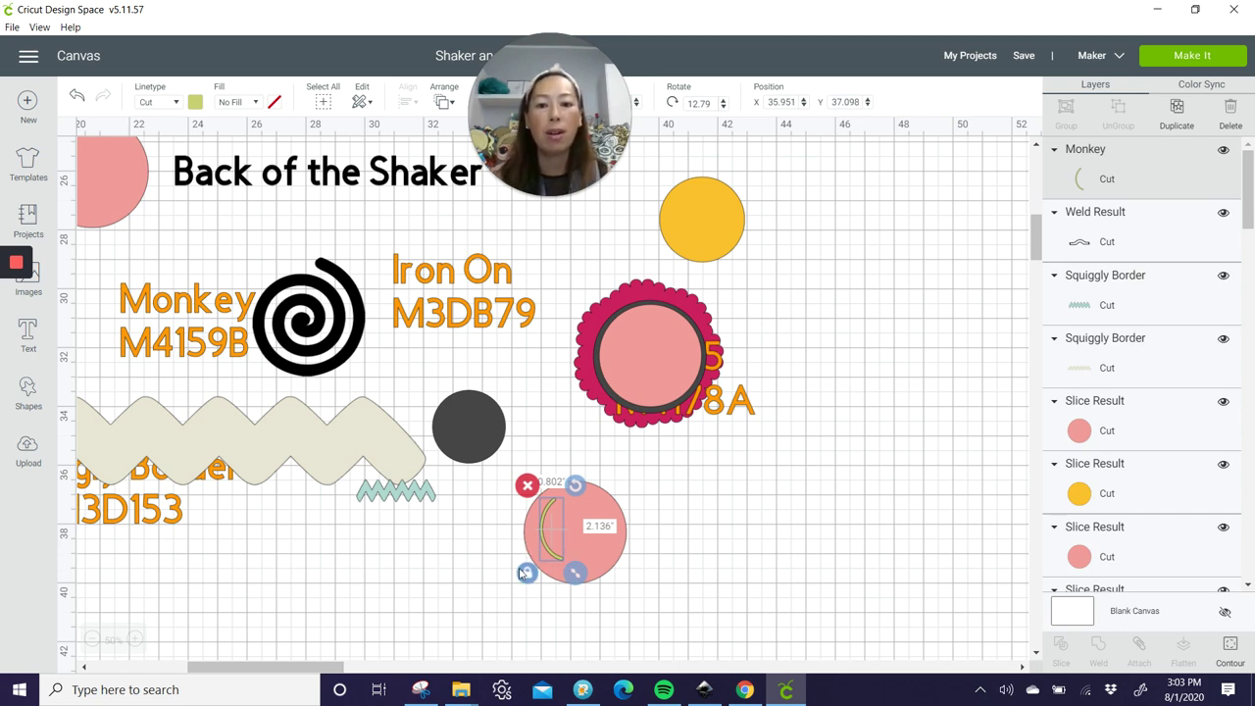
left_click_drag(574, 576, 589, 587)
left_click_drag(545, 543, 538, 542)
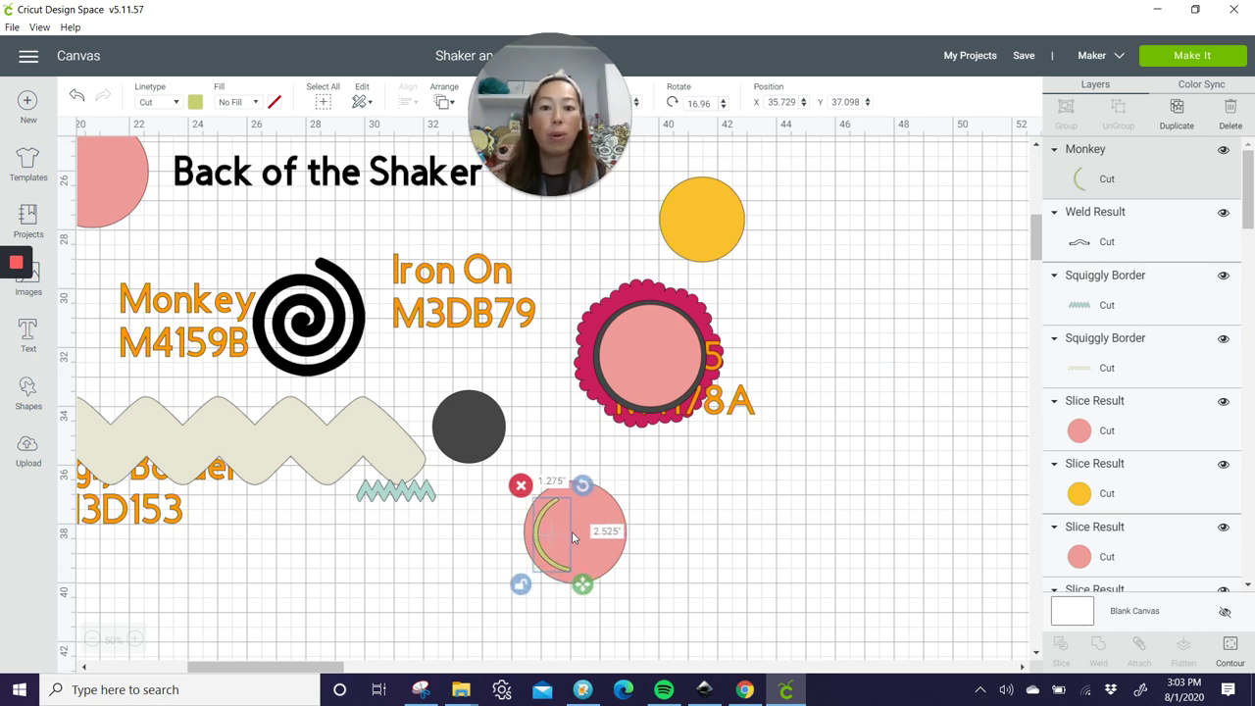
left_click(507, 557)
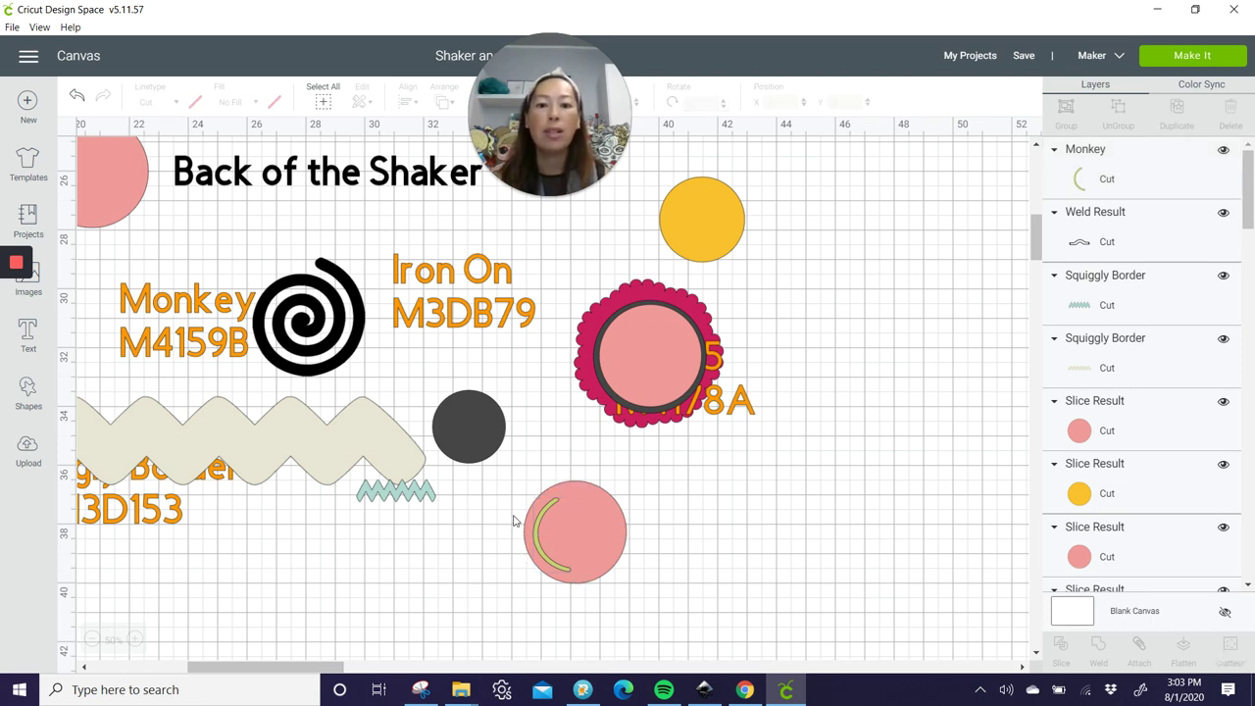
left_click_drag(510, 518, 643, 596)
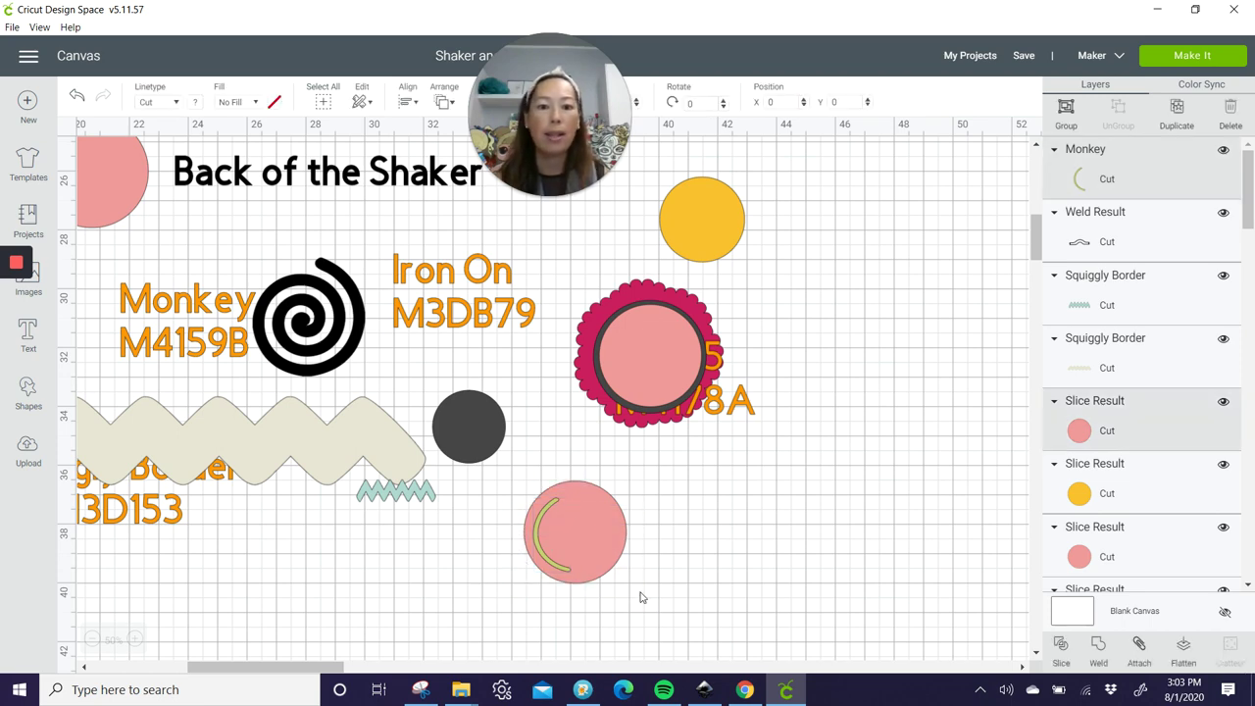
- Slice the arc from the pink circle, set the crescent pieces aside, and place the slotted circle on the red scalloped circle
left_click(1062, 646)
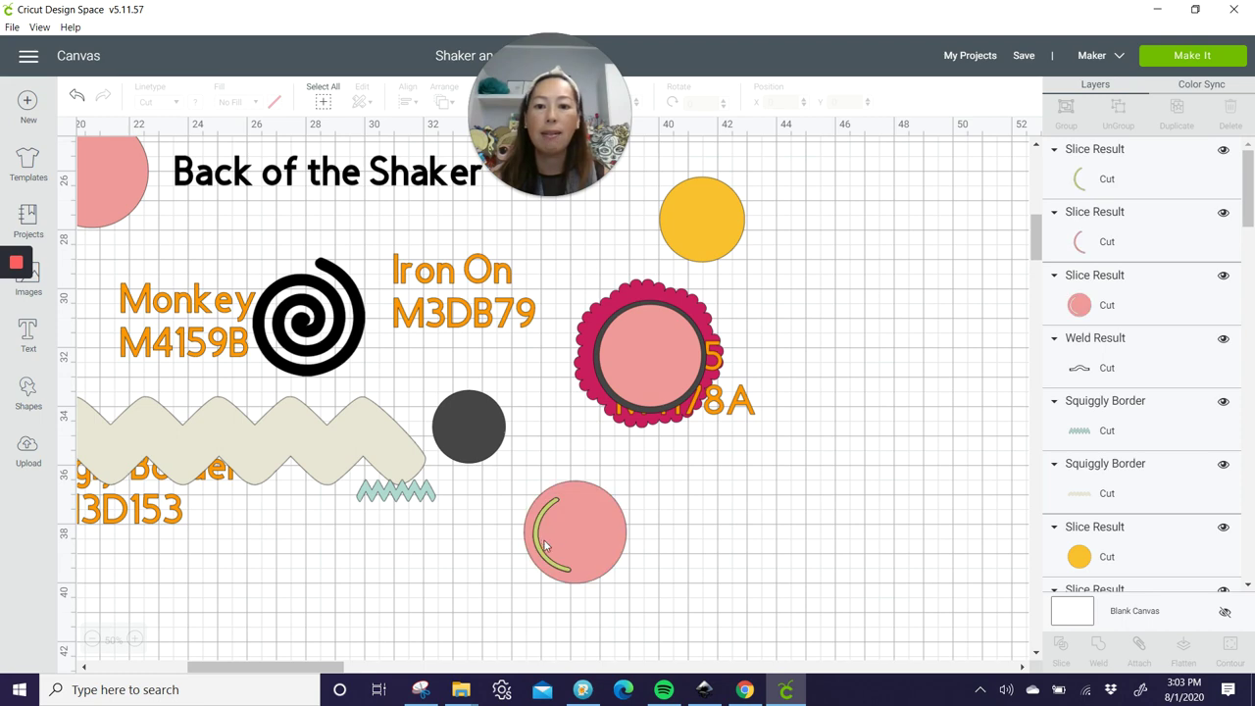
left_click_drag(544, 549, 414, 572)
left_click_drag(538, 547, 453, 542)
left_click_drag(582, 527, 628, 343)
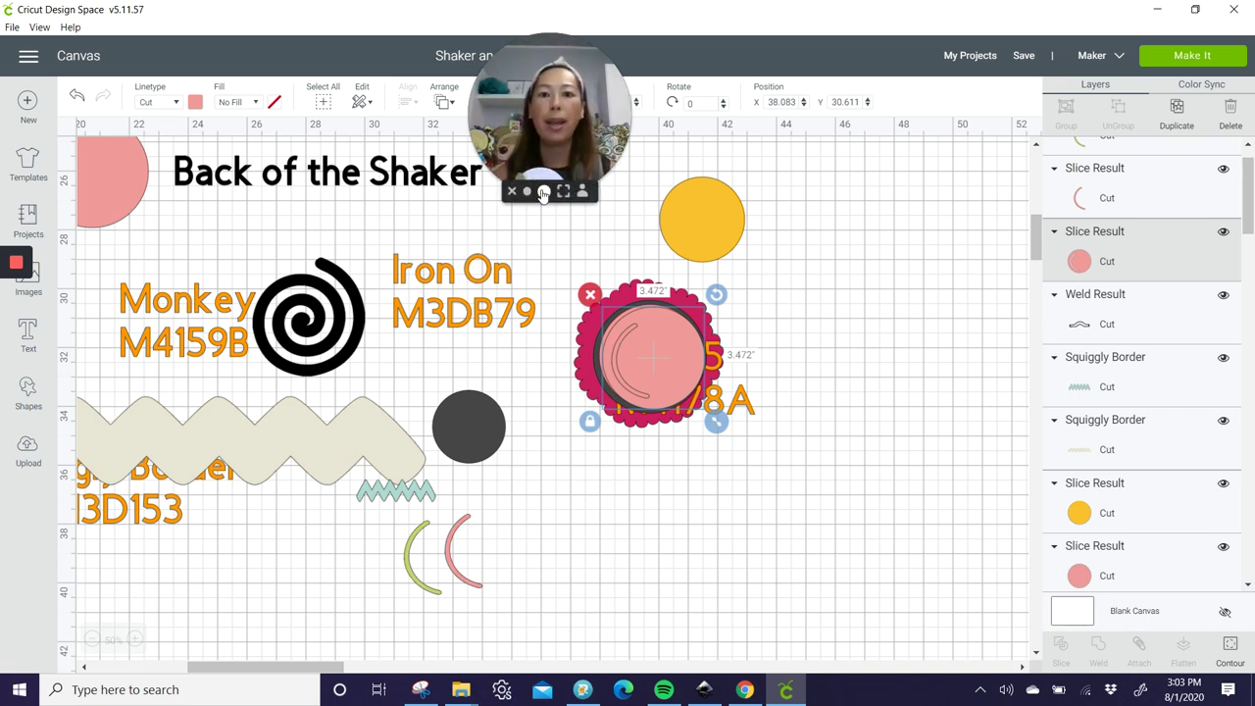
left_click(545, 190)
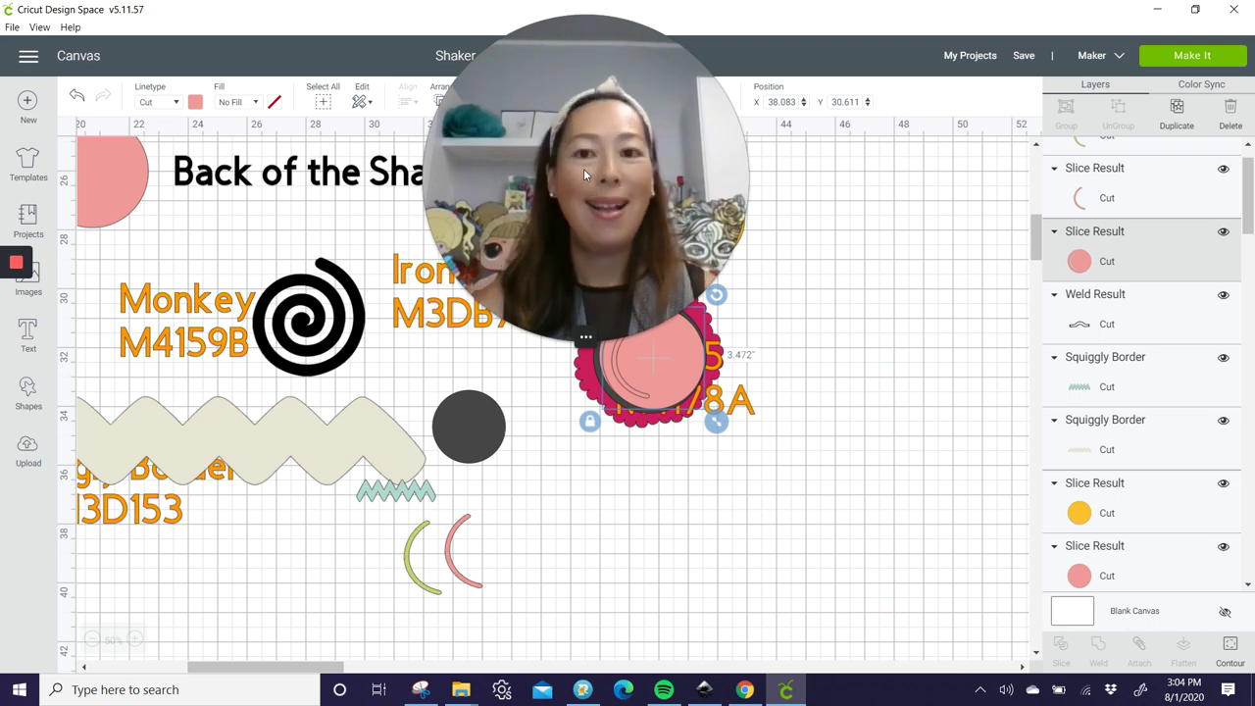
- Zoom out to 25% and pan to show the whole template and the assembly-order notes
left_click_drag(583, 168, 916, 310)
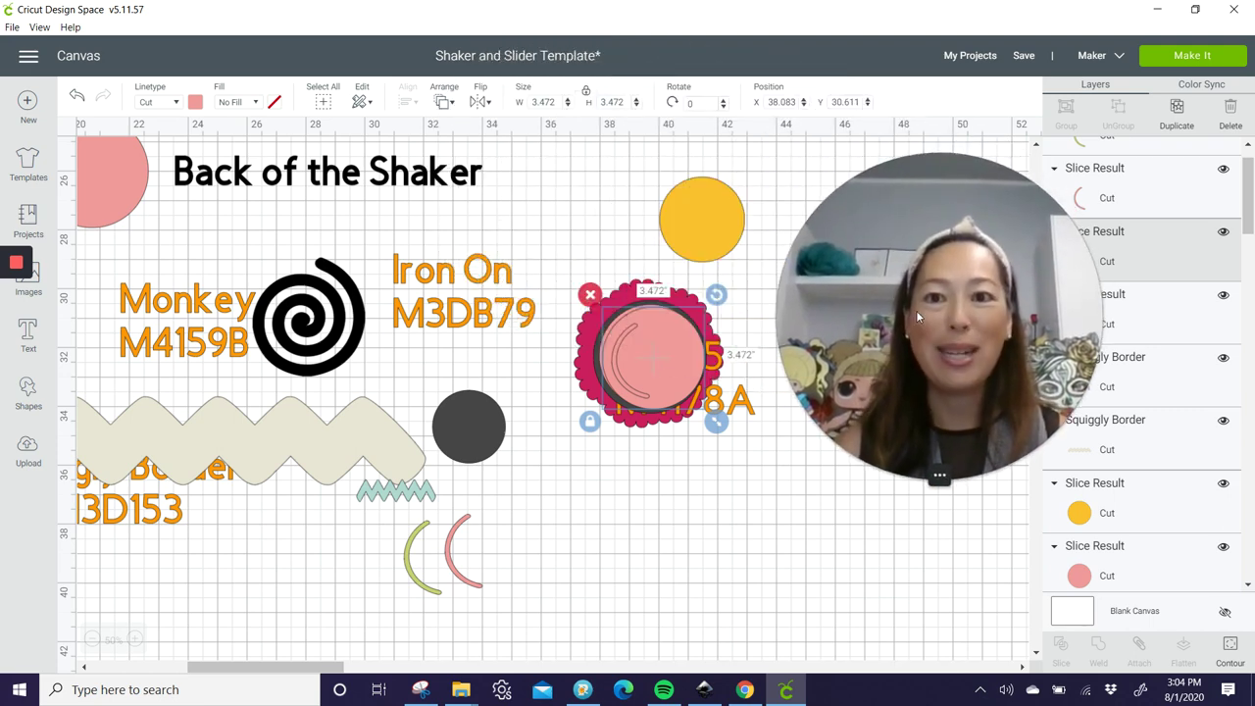
left_click(92, 640)
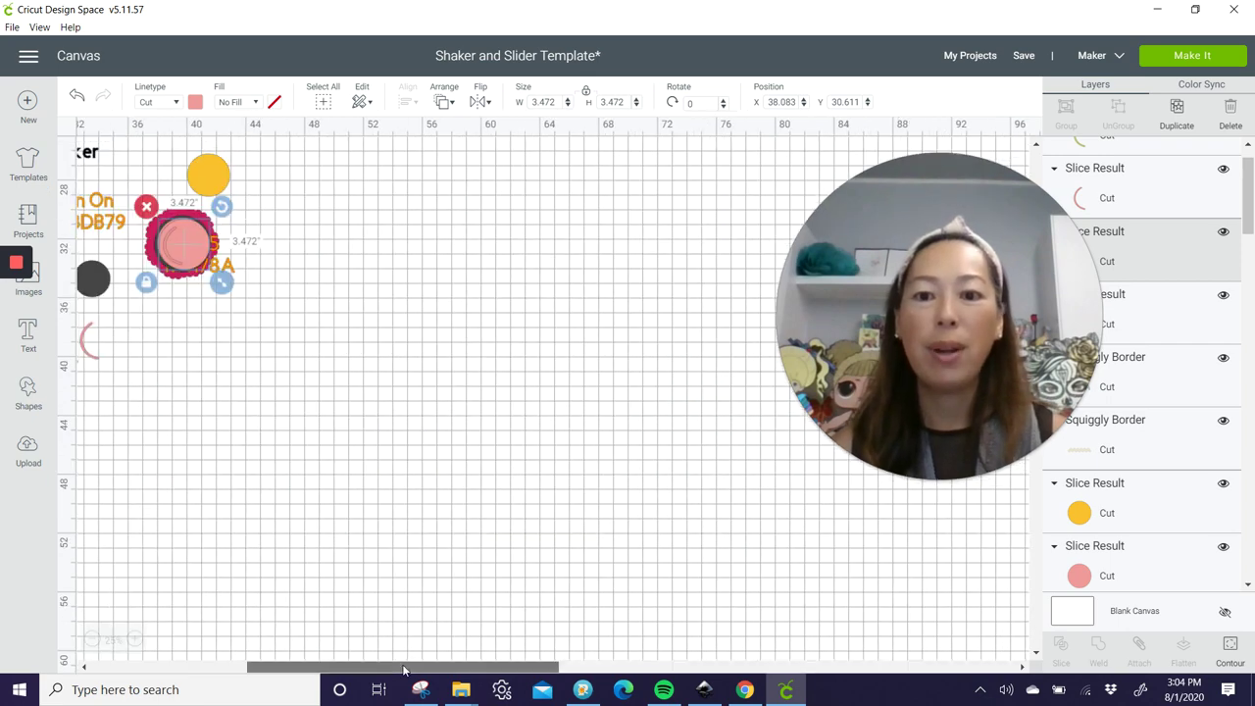
left_click_drag(403, 669, 275, 670)
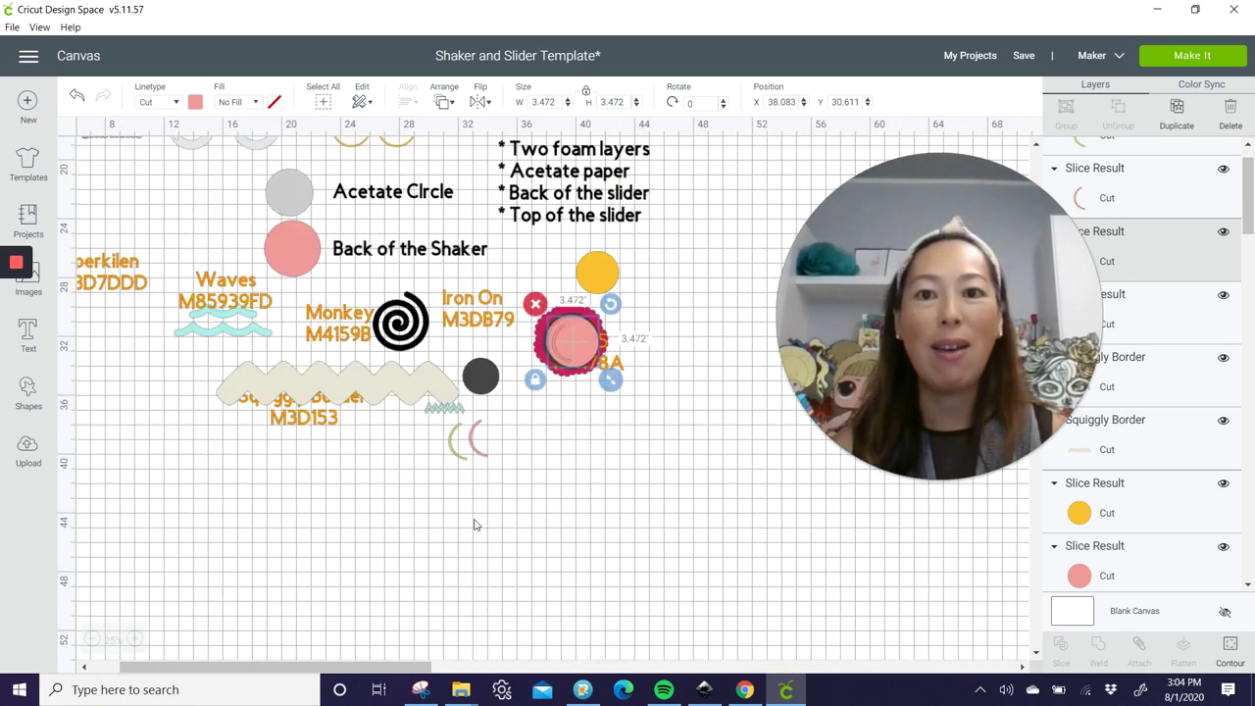
scroll(474, 524, "up", 3)
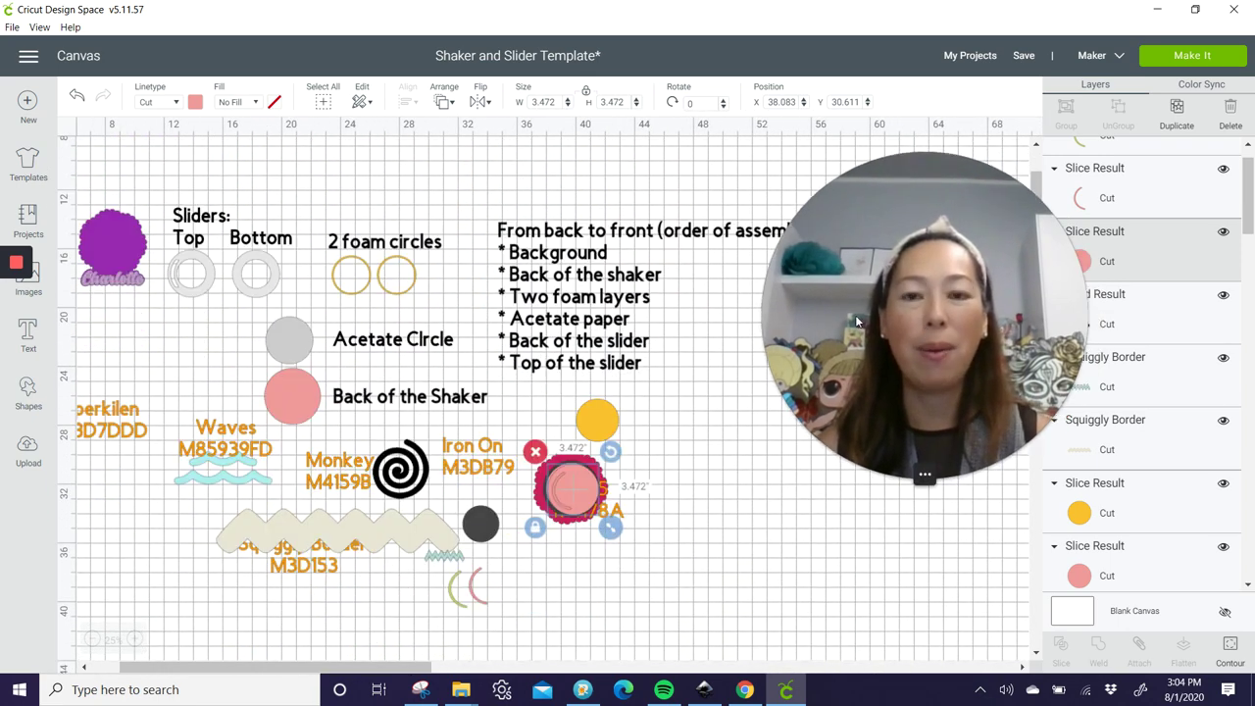
left_click_drag(856, 320, 186, 181)
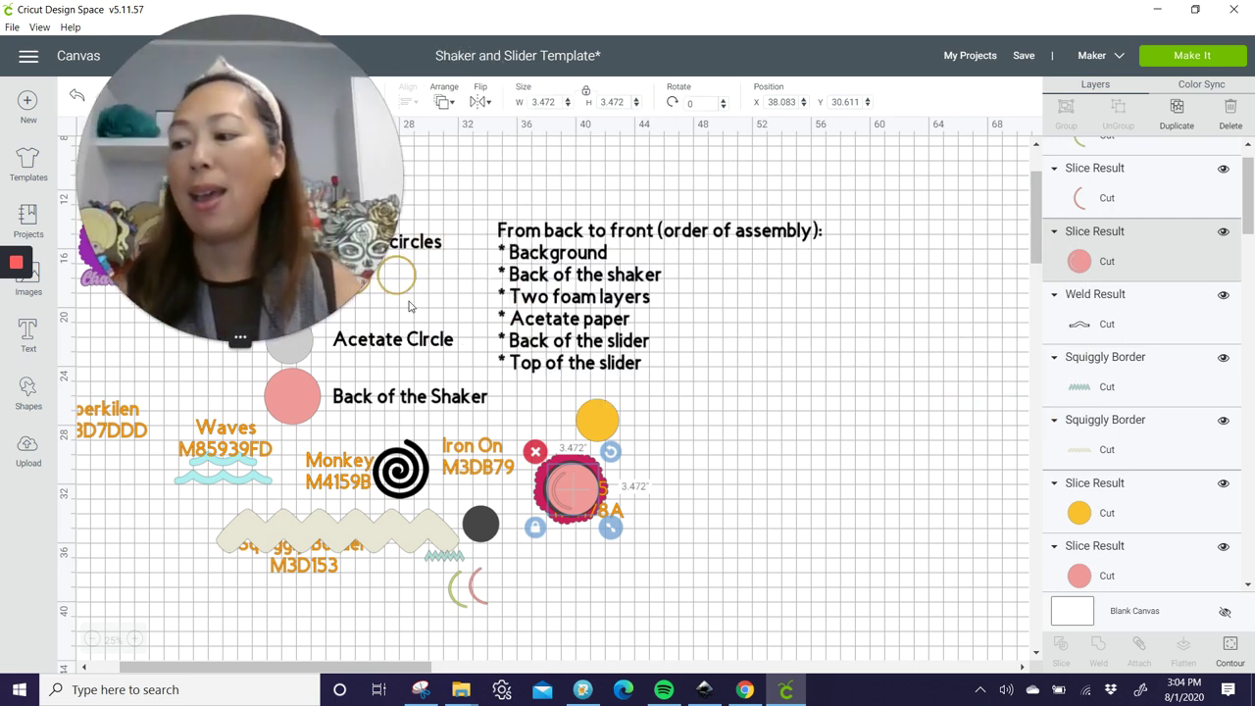